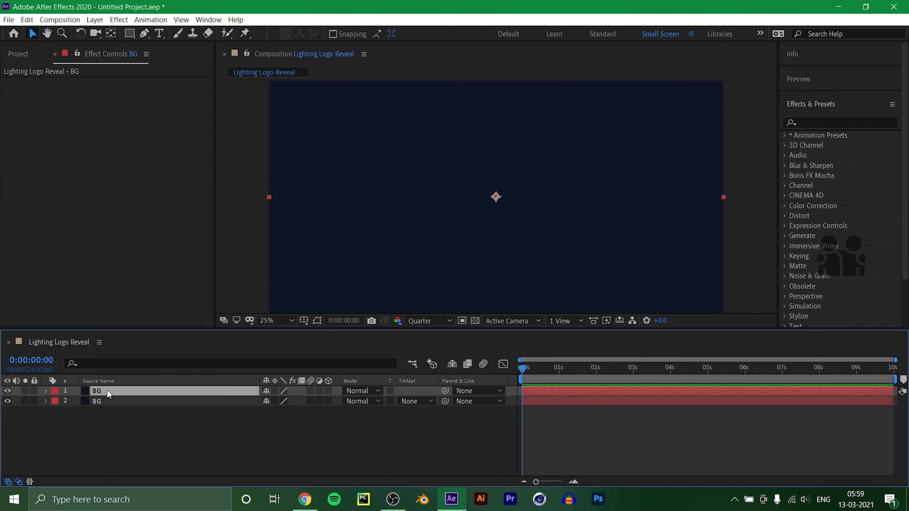
Rename the upper BG layer as Particles.
{"action": "key", "text": "Return"}
{"action": "type", "text": "P"}
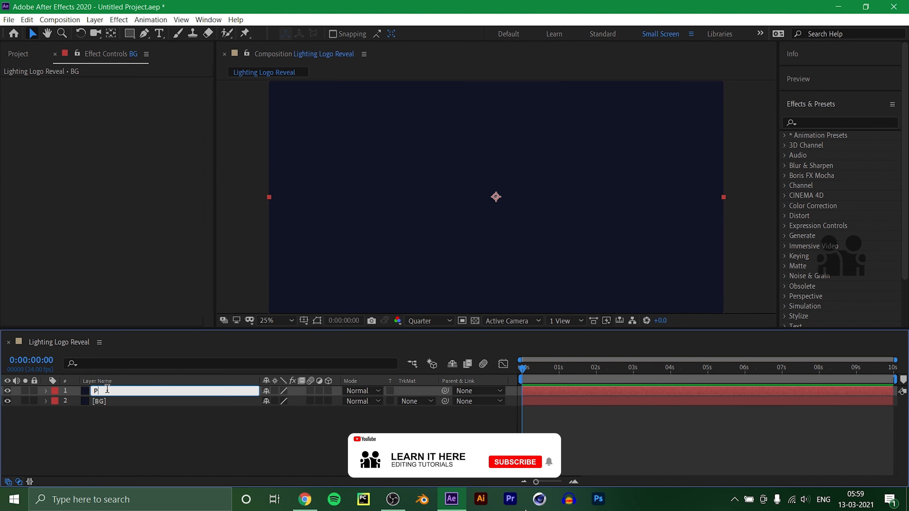
{"action": "type", "text": "articles"}
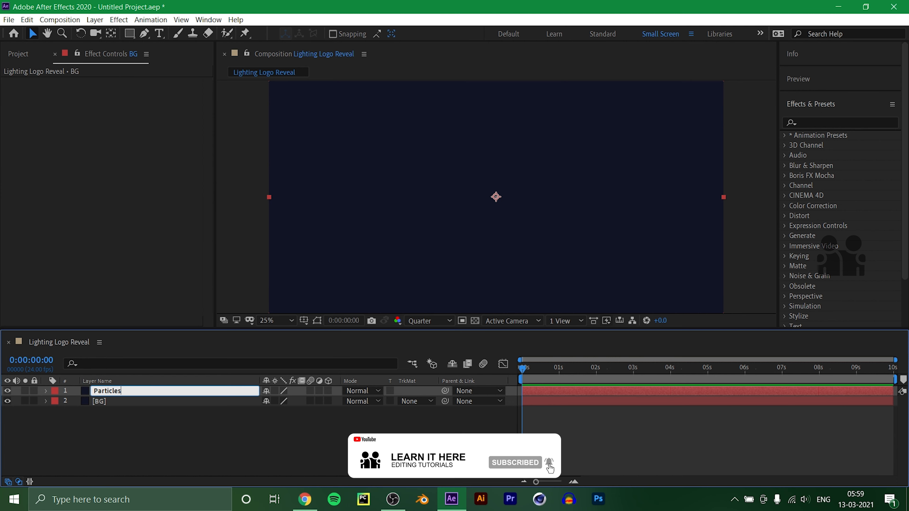
{"action": "key", "text": "Return"}
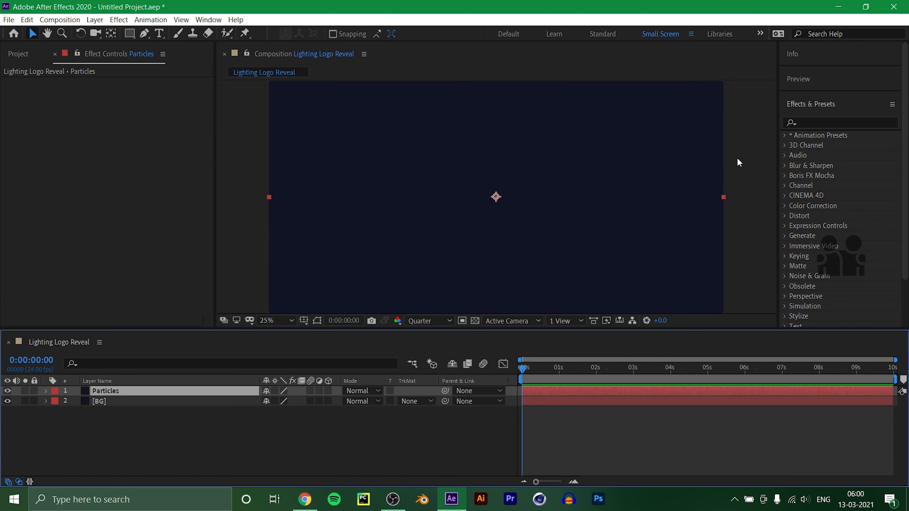
Apply the CC Particle Systems II effect to the Particles layer and preview it at 0:00:01:12.
{"action": "left_click", "coordinate": [812, 122]}
{"action": "type", "text": "part"}
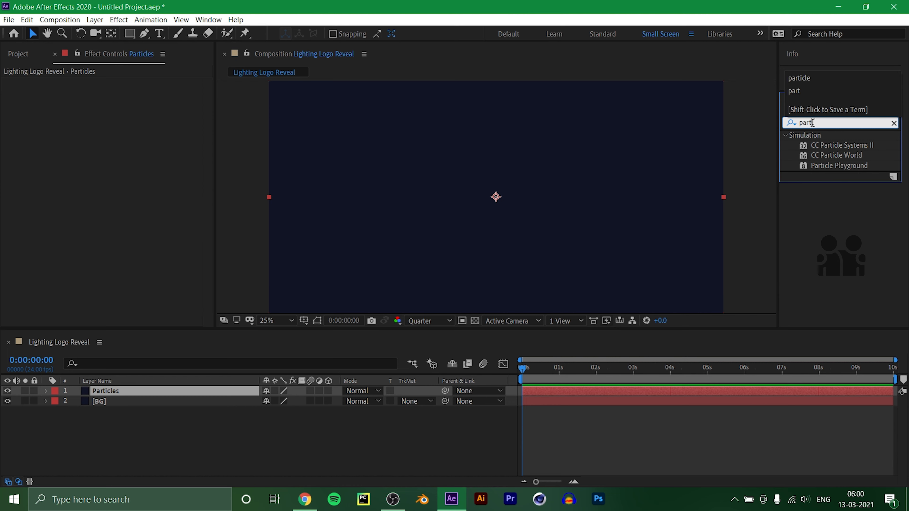
{"action": "left_click_drag", "start_coordinate": [845, 145], "coordinate": [162, 387]}
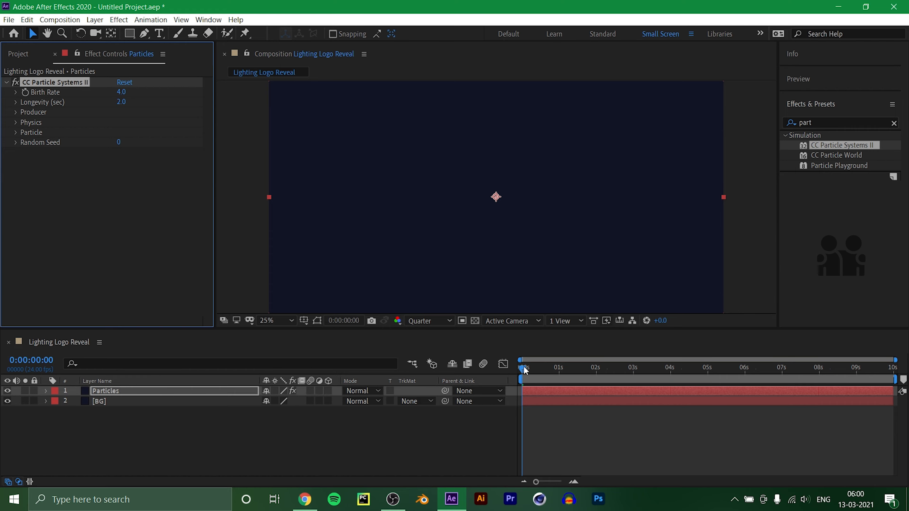
{"action": "left_click_drag", "start_coordinate": [524, 371], "coordinate": [581, 371]}
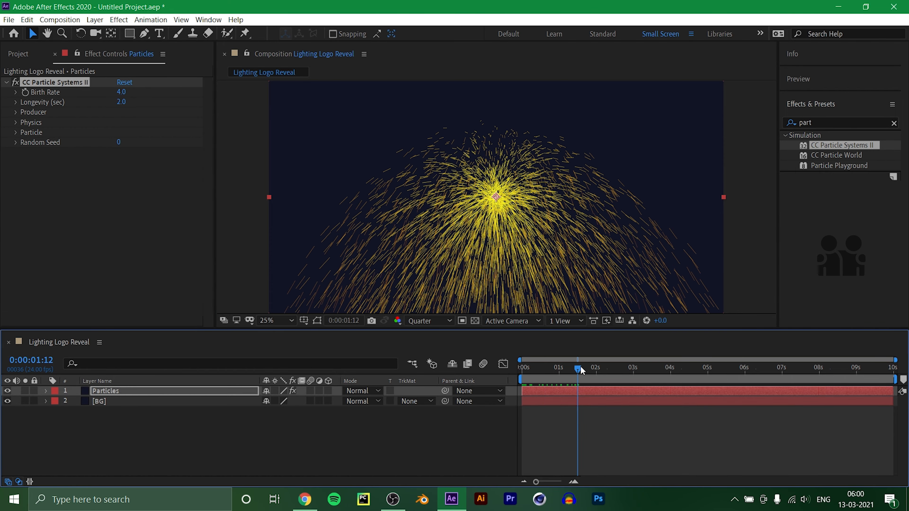
Move the particle emitter just outside the frame's lower-left corner, at about -358, 2145, and fit the composition view up to 100%.
{"action": "left_click", "coordinate": [51, 85]}
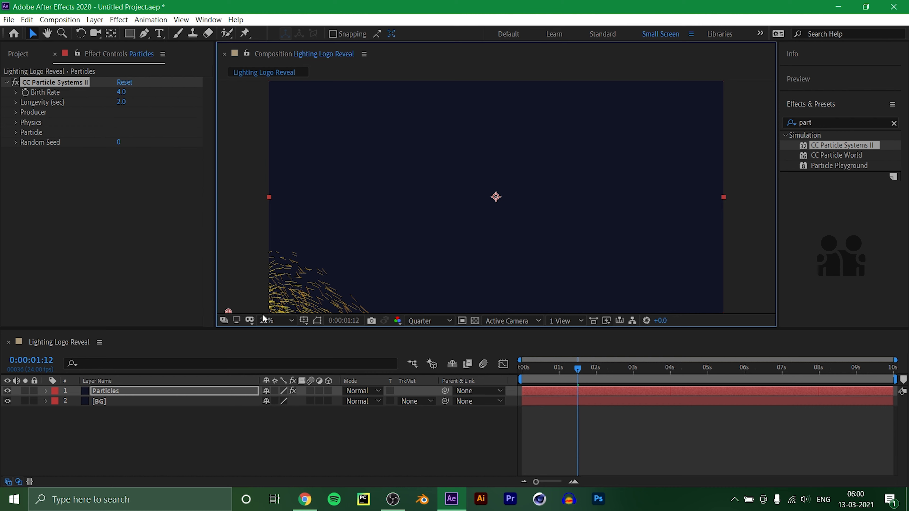
{"action": "left_click", "coordinate": [275, 320]}
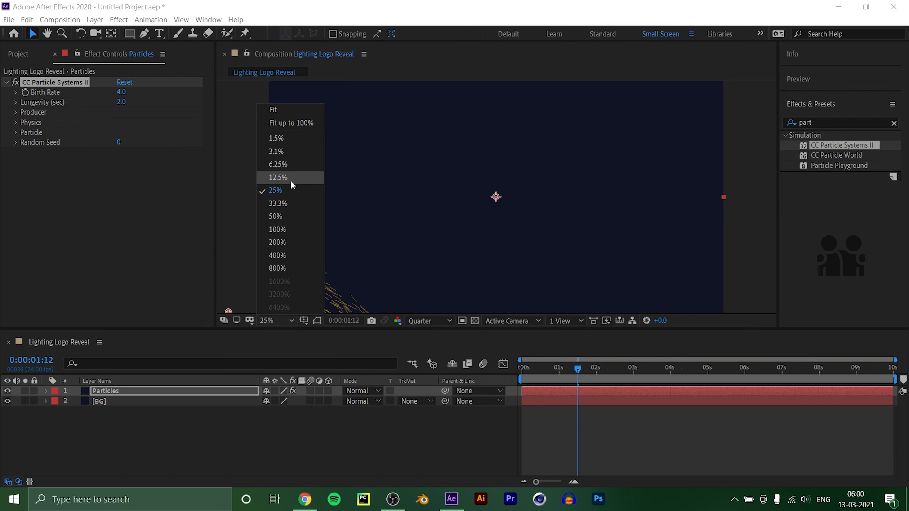
{"action": "left_click", "coordinate": [291, 181]}
{"action": "left_click", "coordinate": [282, 319]}
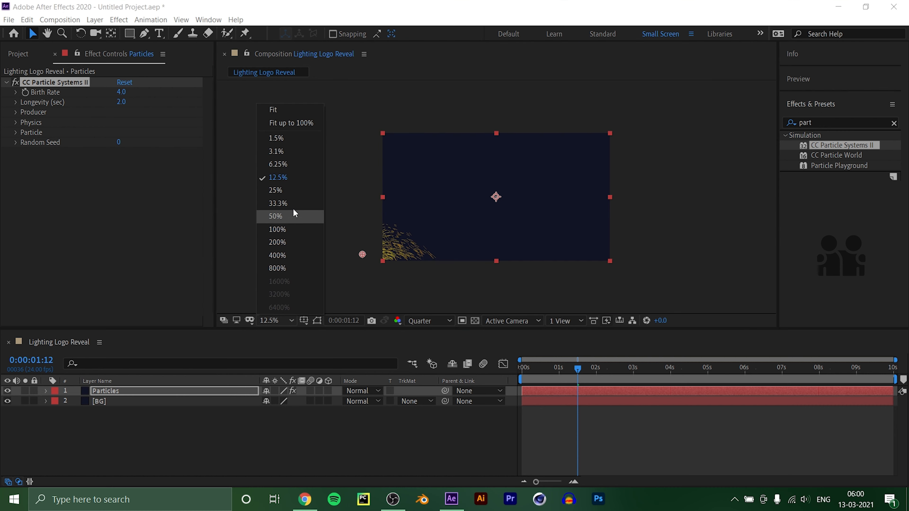
{"action": "left_click", "coordinate": [300, 126]}
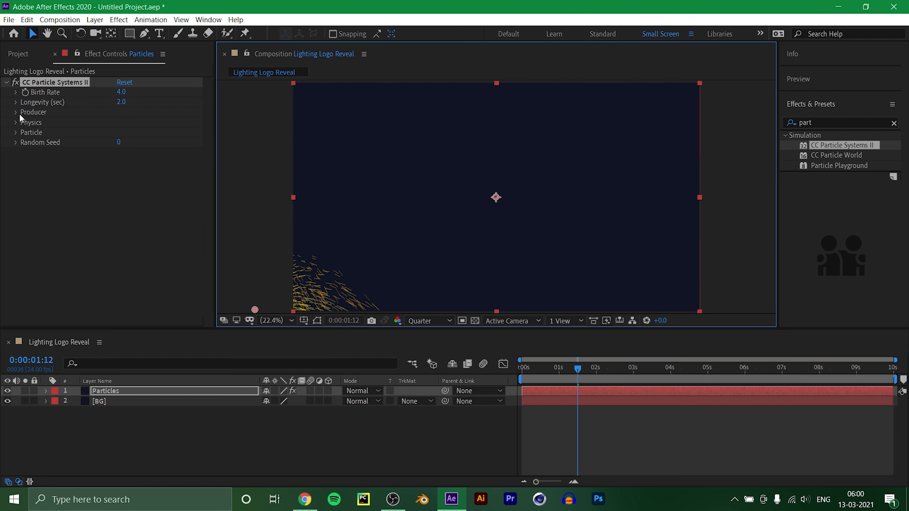
Set the particle physics to Direction animation with velocity 0.5 and gravity 0.
{"action": "left_click", "coordinate": [17, 123]}
{"action": "left_click", "coordinate": [117, 136]}
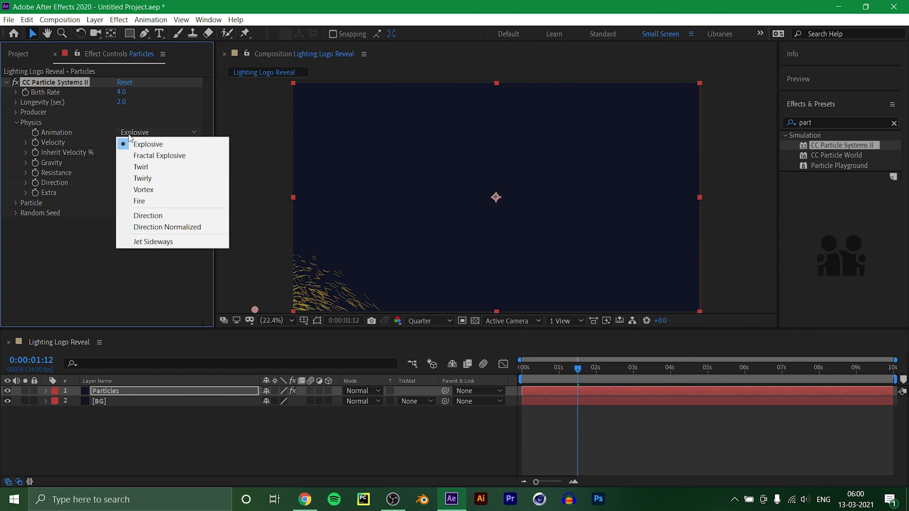
{"action": "left_click", "coordinate": [141, 215]}
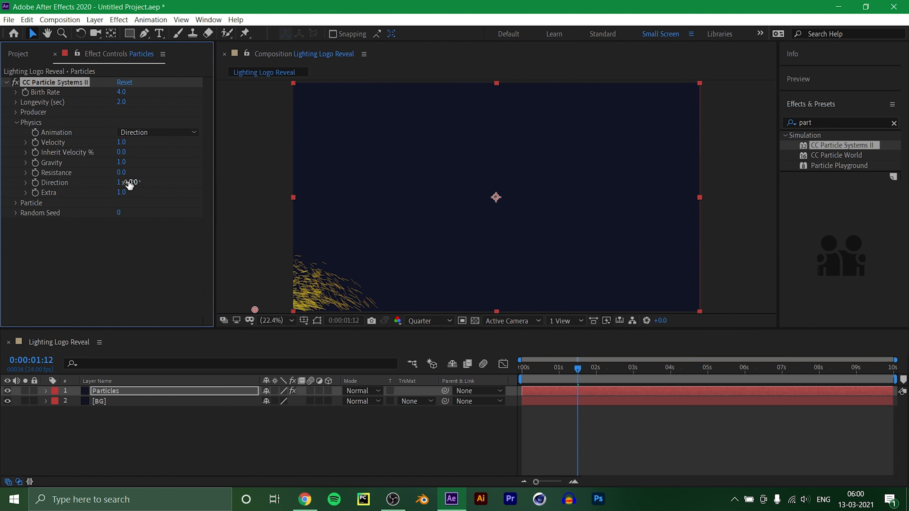
{"action": "left_click_drag", "start_coordinate": [122, 142], "coordinate": [107, 143]}
{"action": "left_click_drag", "start_coordinate": [121, 162], "coordinate": [104, 162]}
Set the particle type to Faded Sphere with a birth size and death size of 0.10.
{"action": "left_click", "coordinate": [16, 202]}
{"action": "left_click", "coordinate": [158, 210]}
{"action": "left_click", "coordinate": [144, 236]}
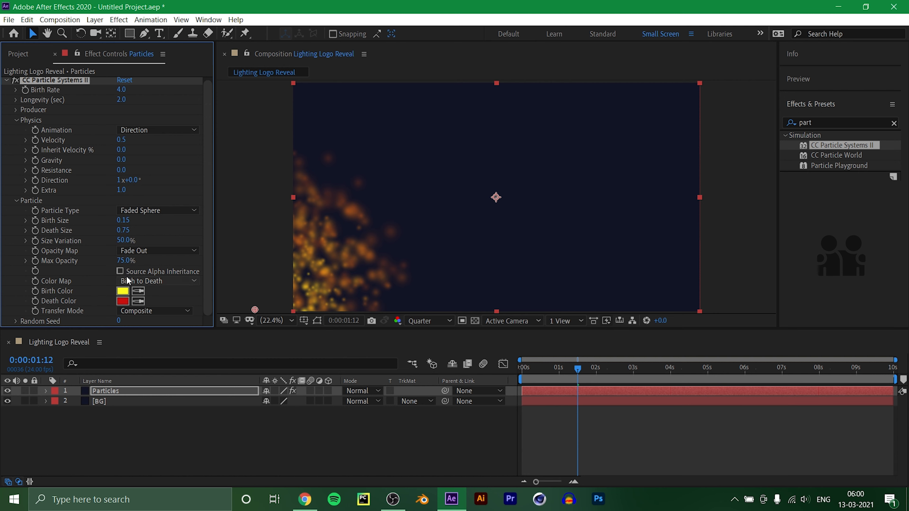
{"action": "left_click", "coordinate": [123, 221]}
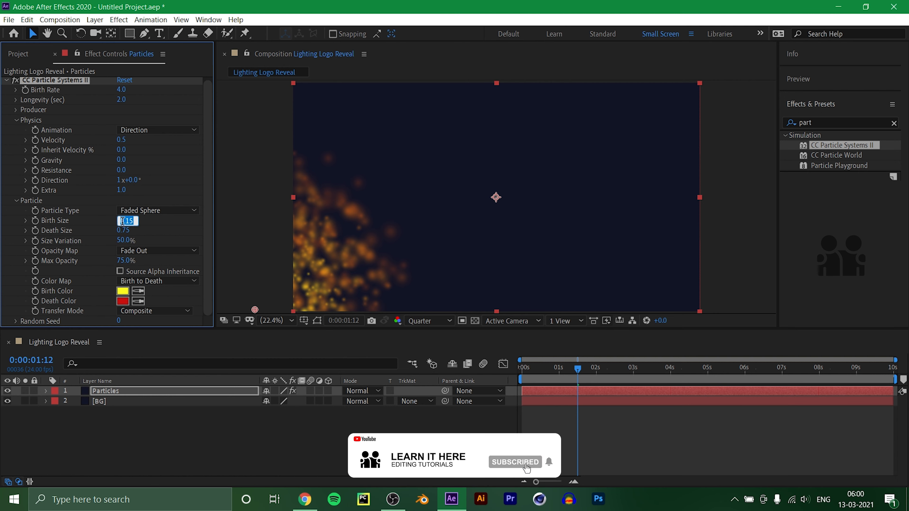
{"action": "type", "text": "0.1"}
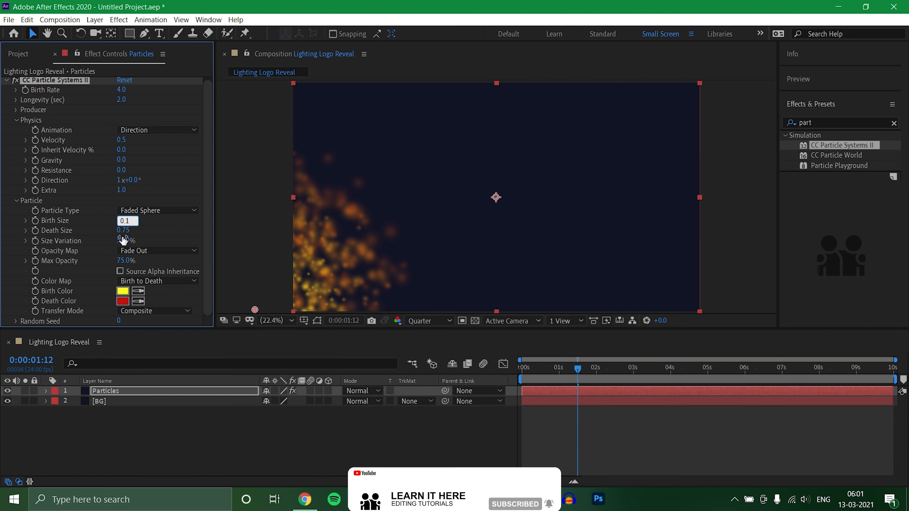
{"action": "left_click", "coordinate": [122, 229]}
{"action": "type", "text": "0."}
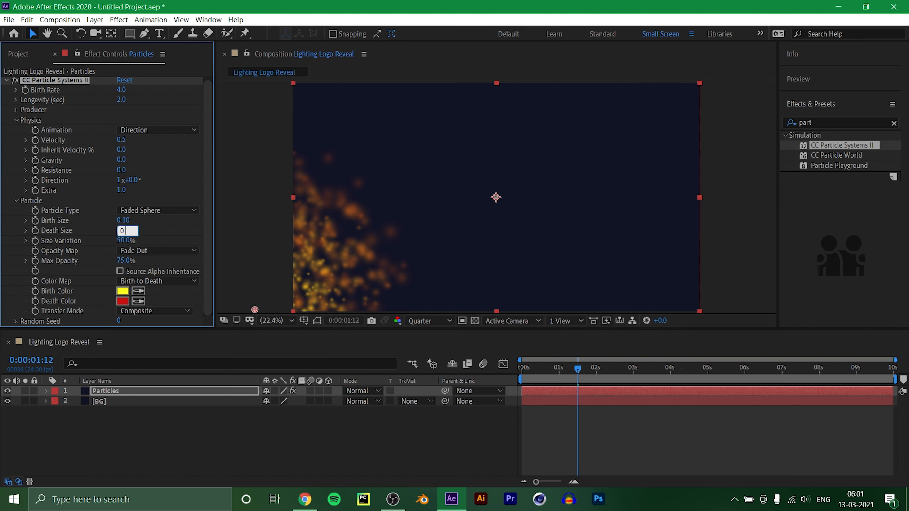
{"action": "key", "text": "Return"}
{"action": "left_click", "coordinate": [154, 310]}
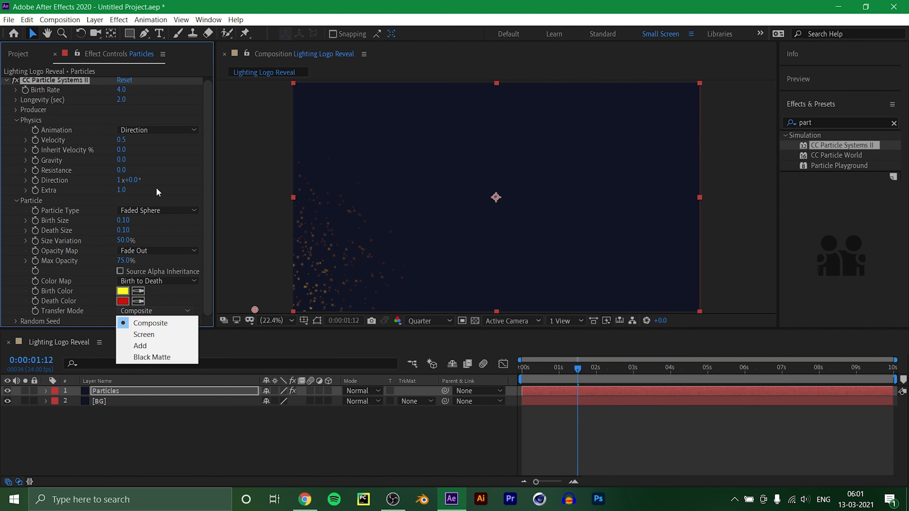
{"action": "left_click", "coordinate": [207, 173]}
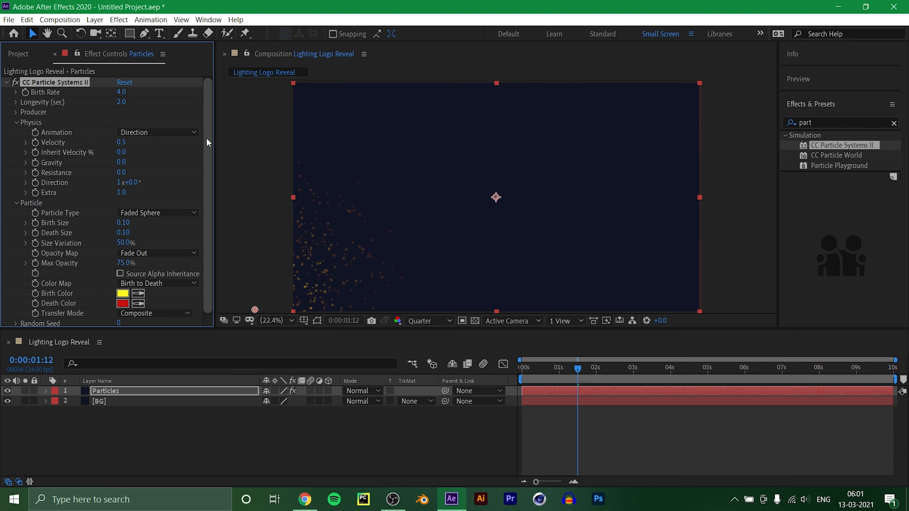
Set the particle producer's Radius X and Radius Y to 100.
{"action": "left_click", "coordinate": [17, 113]}
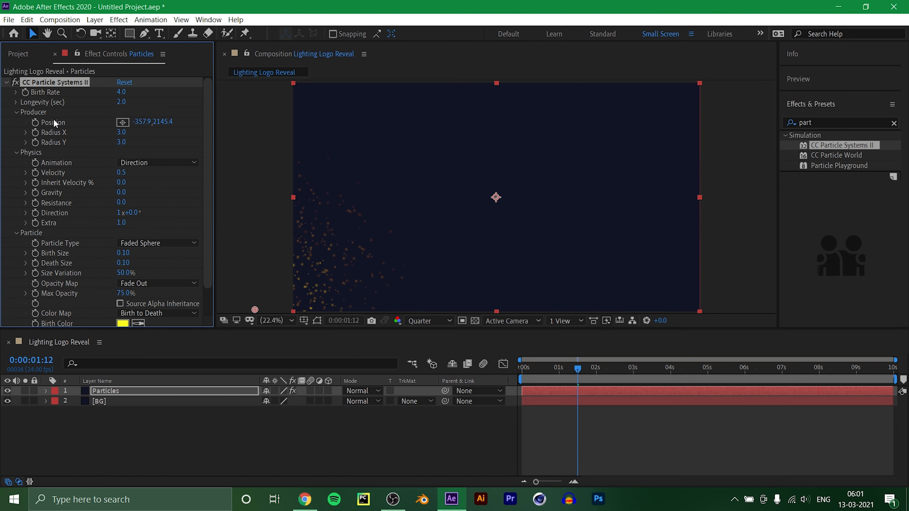
{"action": "left_click", "coordinate": [121, 132]}
{"action": "type", "text": "100"}
{"action": "left_click", "coordinate": [122, 143]}
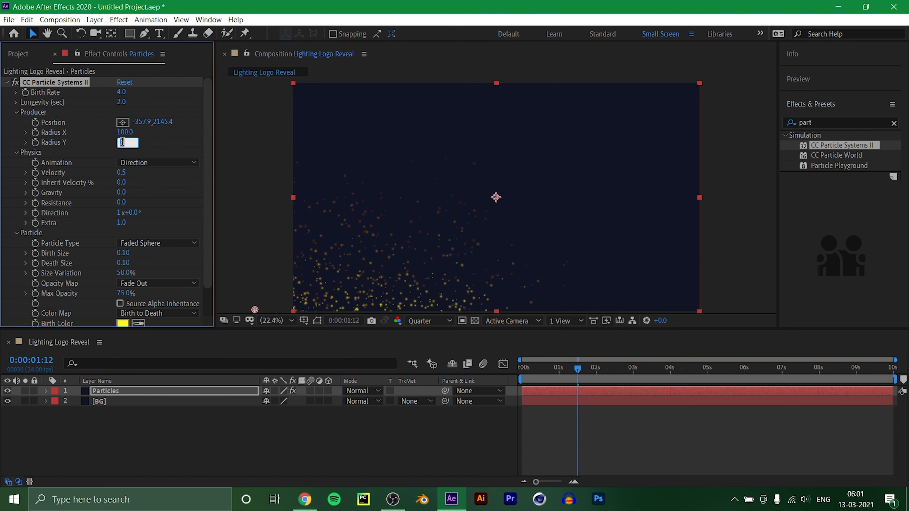
{"action": "type", "text": "100"}
{"action": "left_click", "coordinate": [160, 147]}
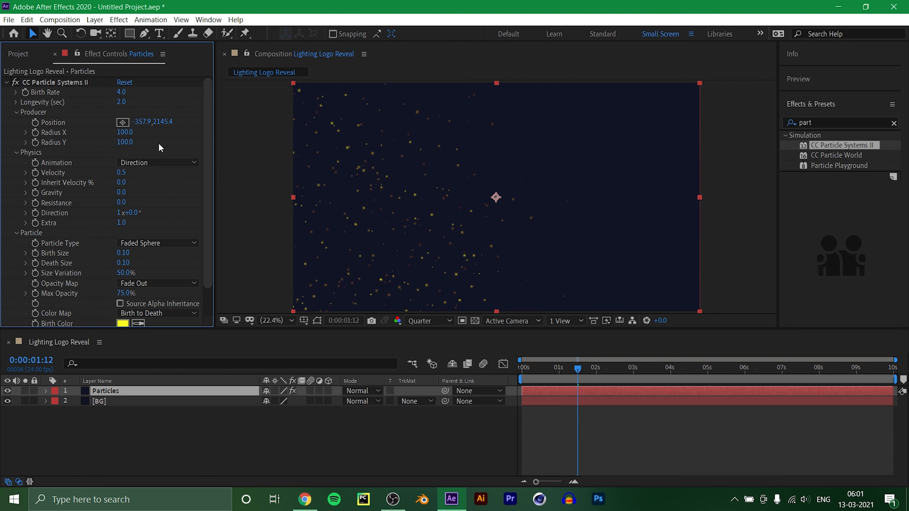
Set the particle birth rate to 2 and check the particles at different times in the composition.
{"action": "left_click", "coordinate": [577, 372]}
{"action": "left_click_drag", "start_coordinate": [577, 371], "coordinate": [648, 368]}
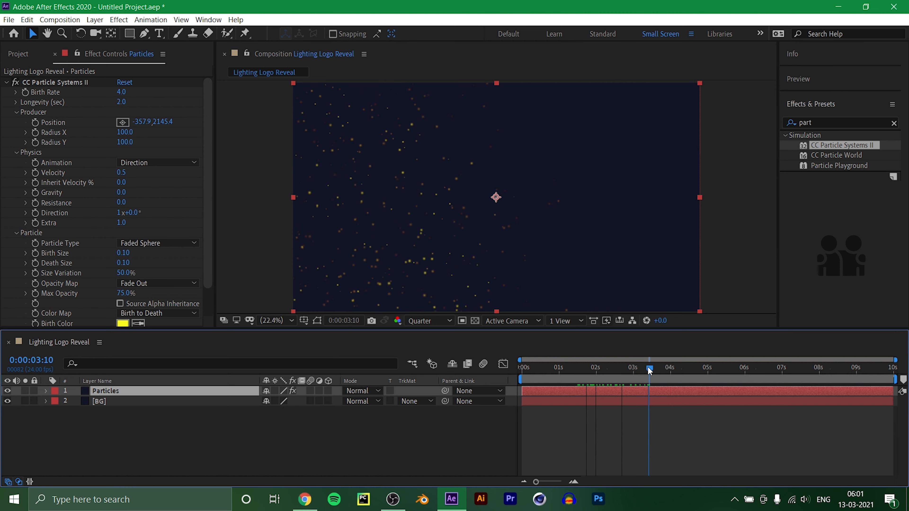
{"action": "left_click", "coordinate": [122, 92]}
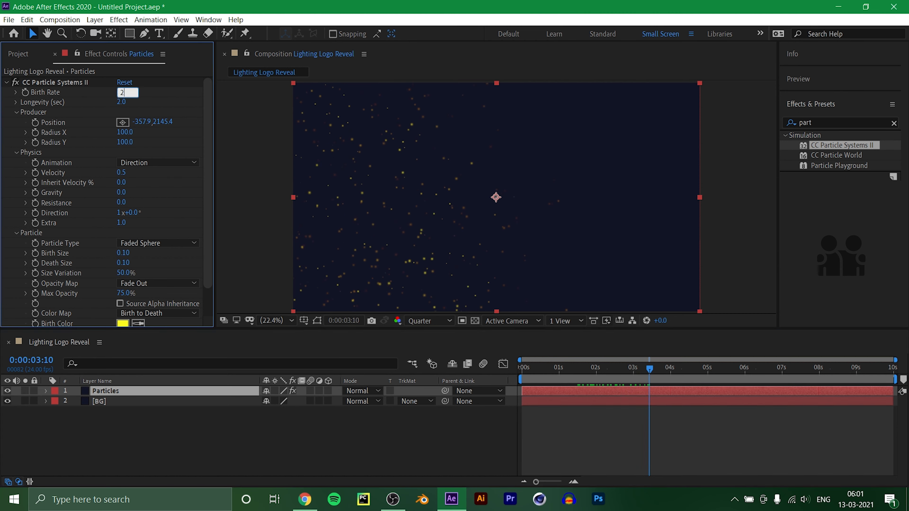
{"action": "key", "text": "Return"}
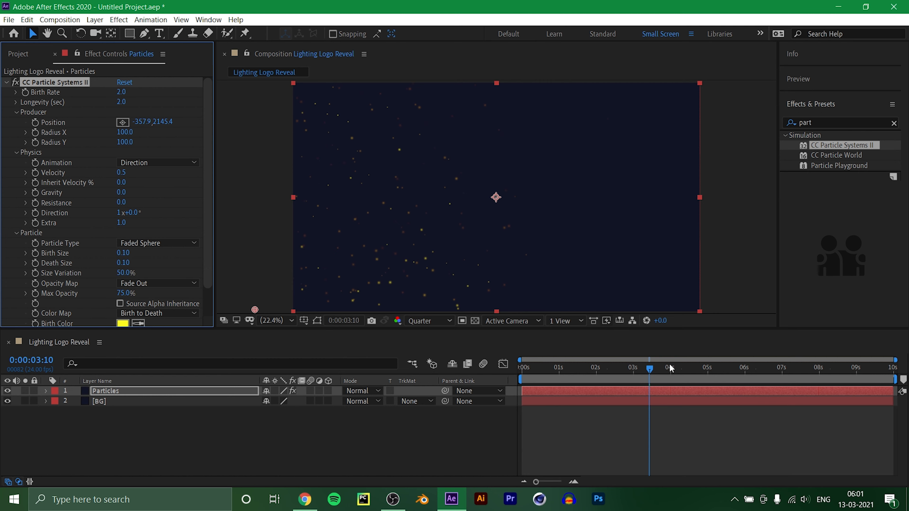
{"action": "left_click_drag", "start_coordinate": [650, 370], "coordinate": [593, 379]}
{"action": "left_click", "coordinate": [348, 443]}
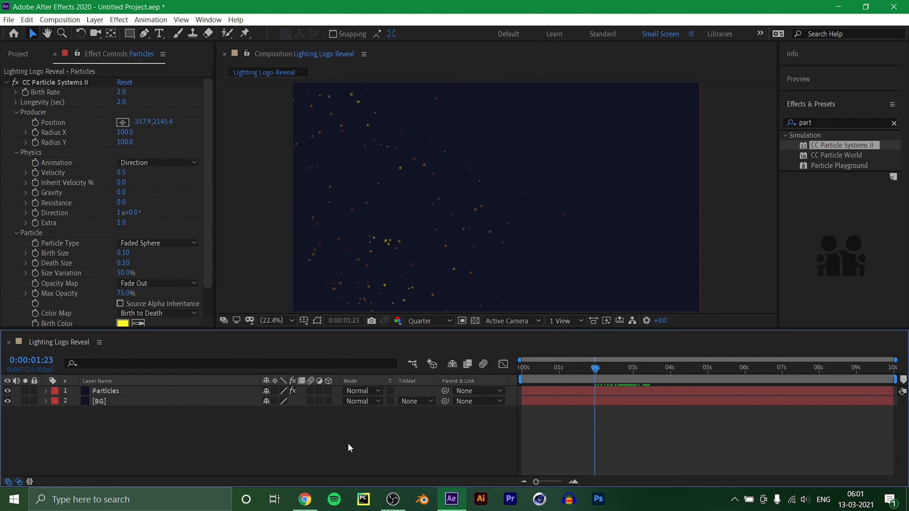
Fit the Particles layer to the composition size.
{"action": "right_click", "coordinate": [154, 392]}
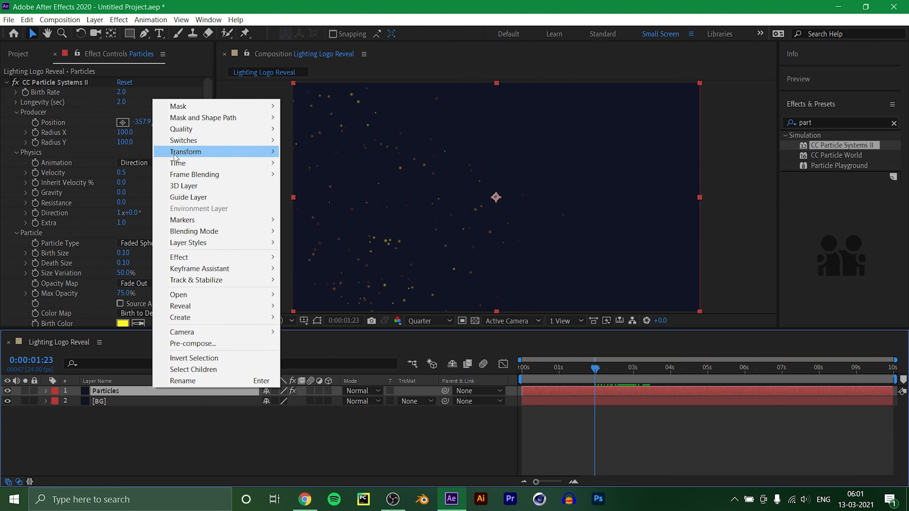
{"action": "mouse_move", "coordinate": [183, 152]}
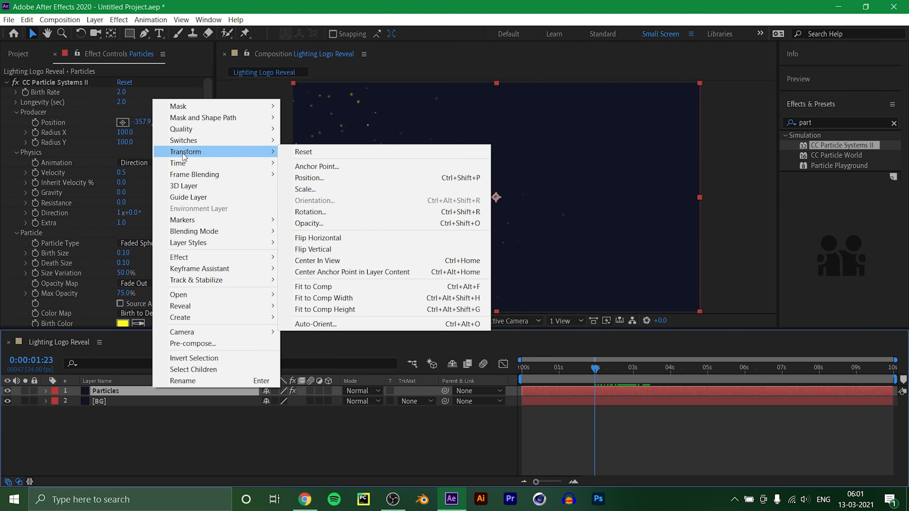
{"action": "left_click", "coordinate": [334, 287]}
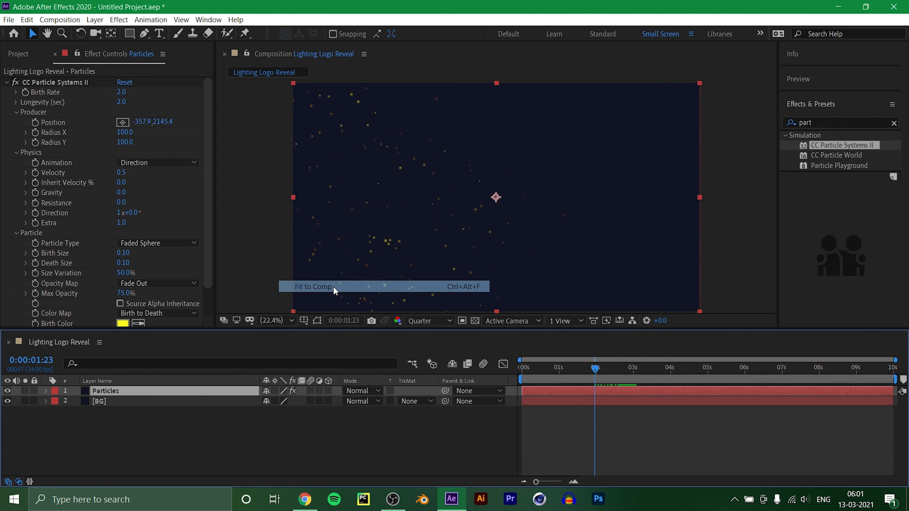
{"action": "left_click", "coordinate": [299, 421]}
Change the particles' birth color to orange, hex DC710F, and preview the result from the start.
{"action": "left_click", "coordinate": [122, 290]}
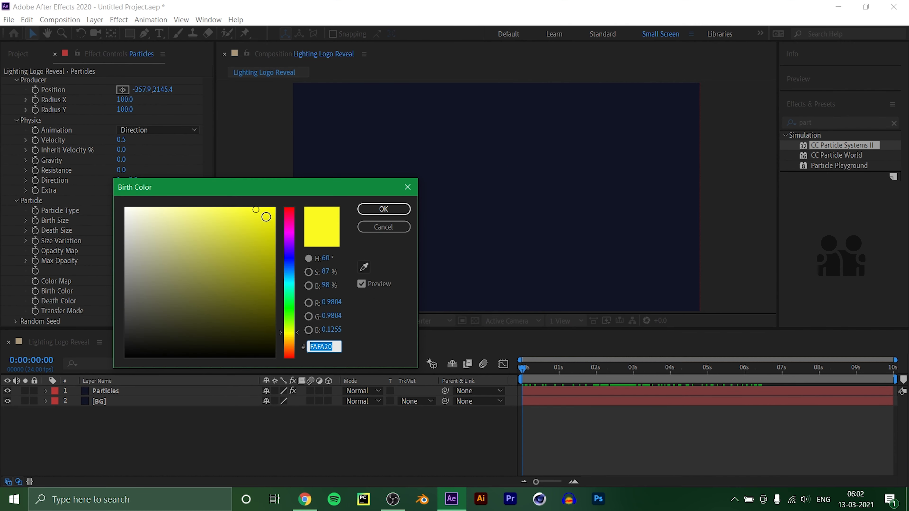
{"action": "mouse_move", "coordinate": [256, 210]}
{"action": "left_mouse_down"}
{"action": "mouse_move", "coordinate": [278, 233]}
{"action": "mouse_move", "coordinate": [265, 227]}
{"action": "mouse_move", "coordinate": [303, 222]}
{"action": "mouse_move", "coordinate": [307, 344]}
{"action": "left_mouse_up"}
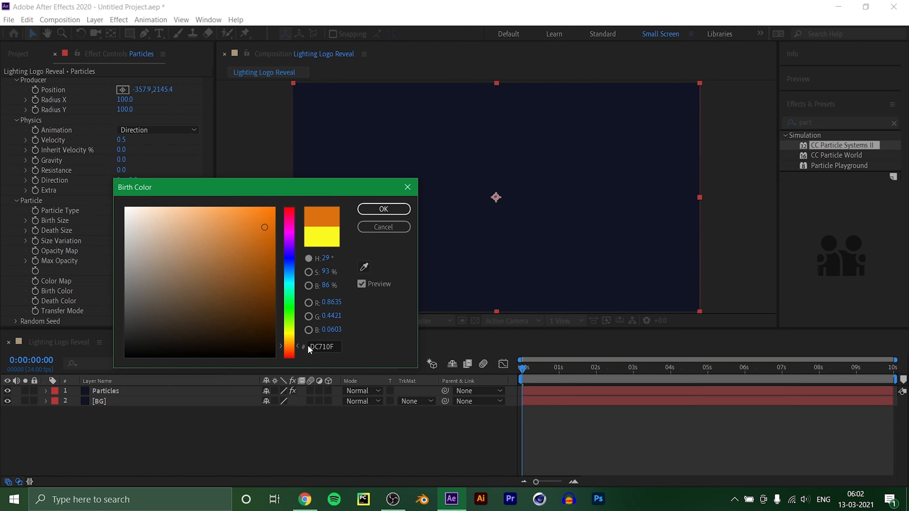
{"action": "left_click", "coordinate": [386, 207]}
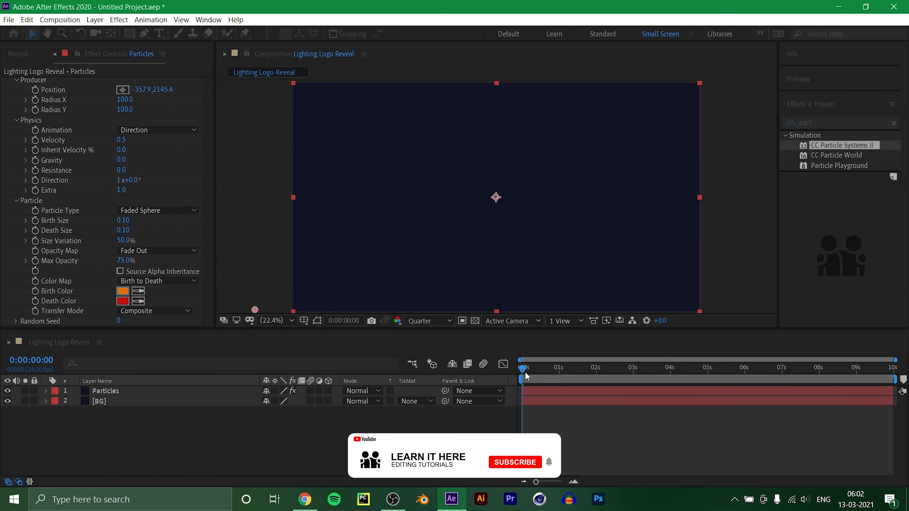
{"action": "mouse_move", "coordinate": [524, 369]}
{"action": "left_mouse_down"}
{"action": "mouse_move", "coordinate": [568, 373]}
{"action": "mouse_move", "coordinate": [523, 369]}
{"action": "left_mouse_up"}
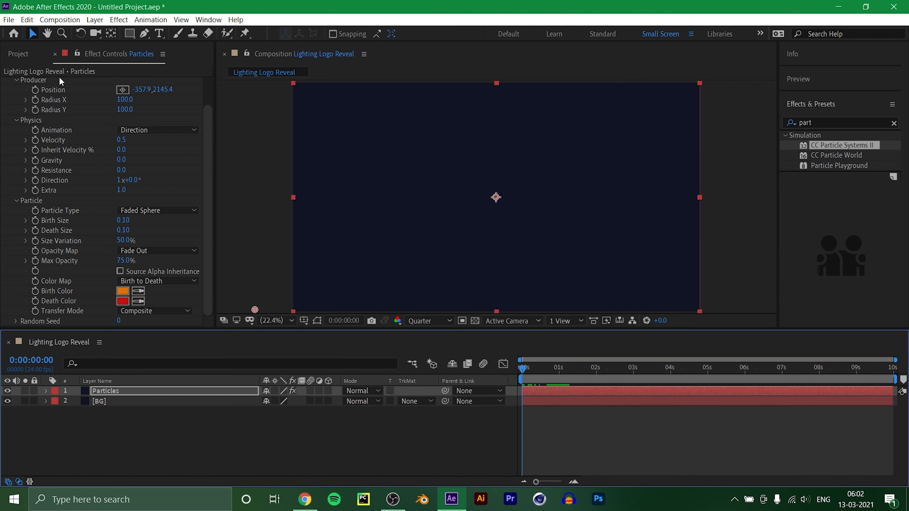
Import the logo image ow.png and place it in the composition above the Particles layer.
{"action": "left_click", "coordinate": [30, 59]}
{"action": "double_click", "coordinate": [73, 219]}
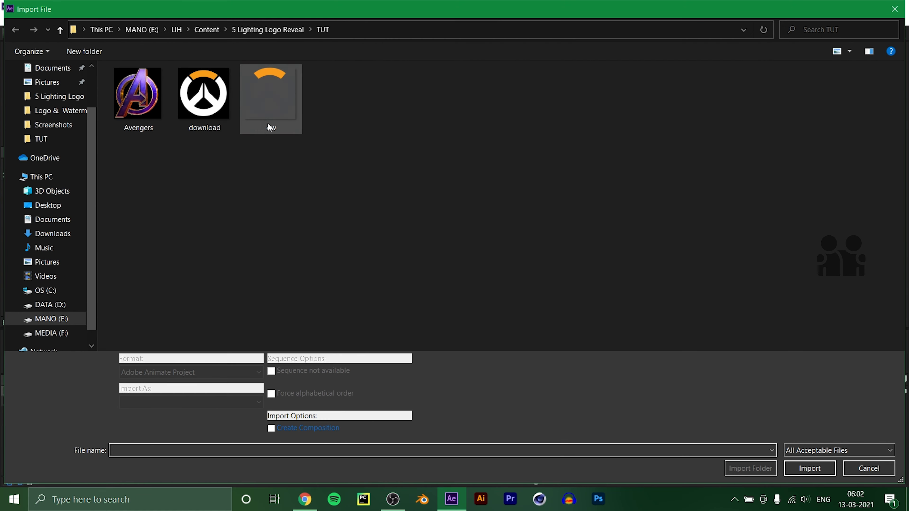
{"action": "left_click", "coordinate": [810, 467]}
{"action": "left_click", "coordinate": [88, 230]}
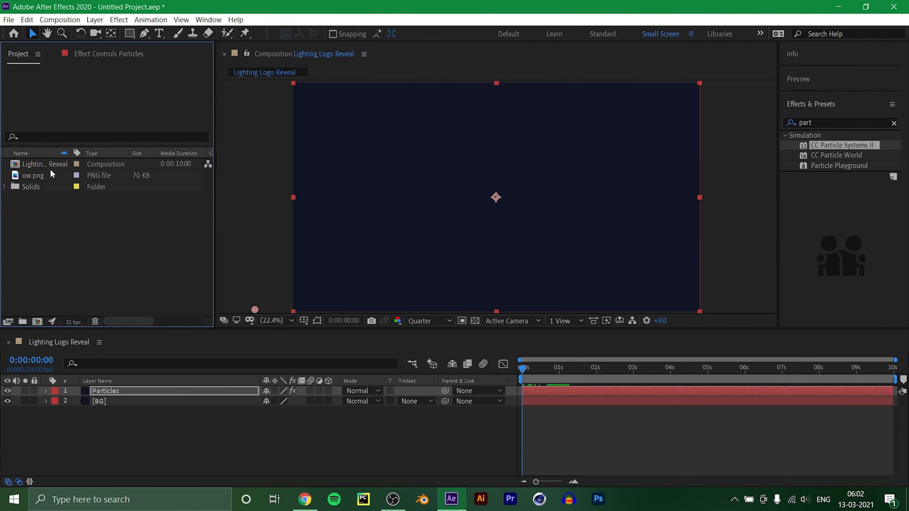
{"action": "left_click", "coordinate": [42, 178]}
{"action": "left_click_drag", "start_coordinate": [38, 175], "coordinate": [108, 387]}
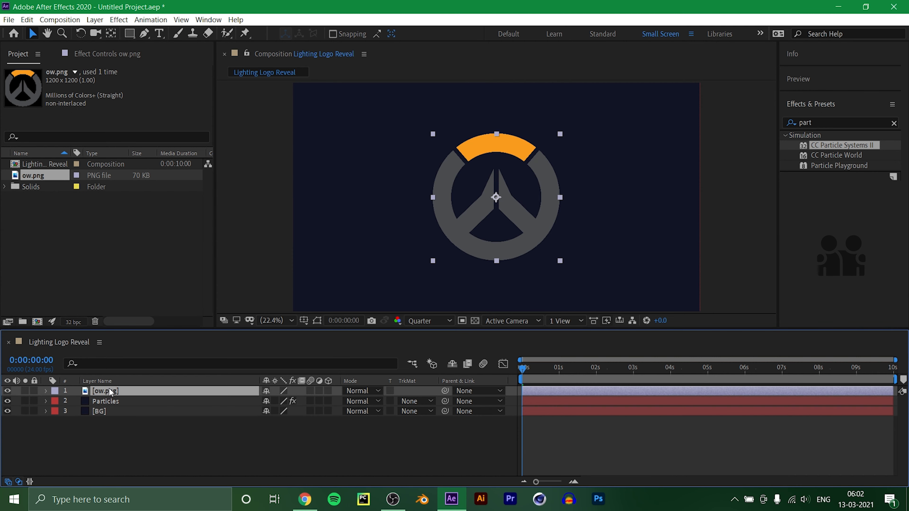
Scale the ow.png logo layer down to 92%.
{"action": "key", "text": "s"}
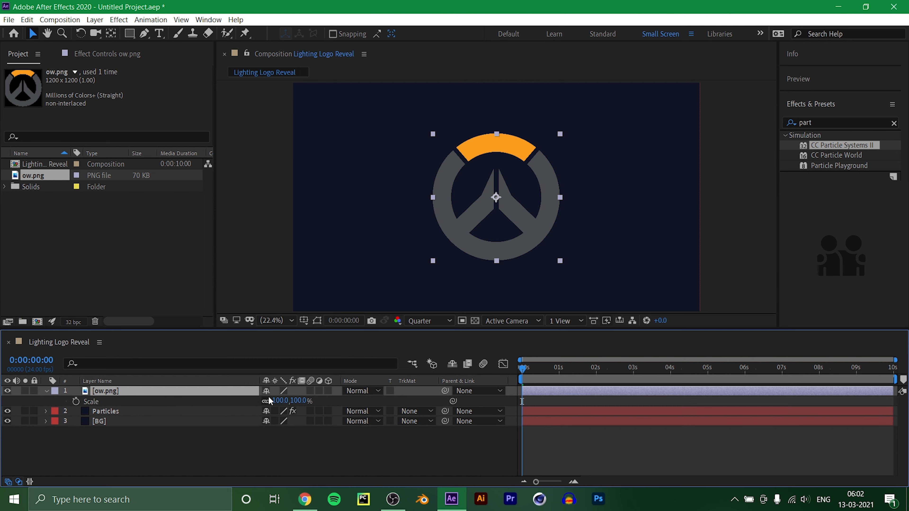
{"action": "left_click_drag", "start_coordinate": [280, 402], "coordinate": [277, 401]}
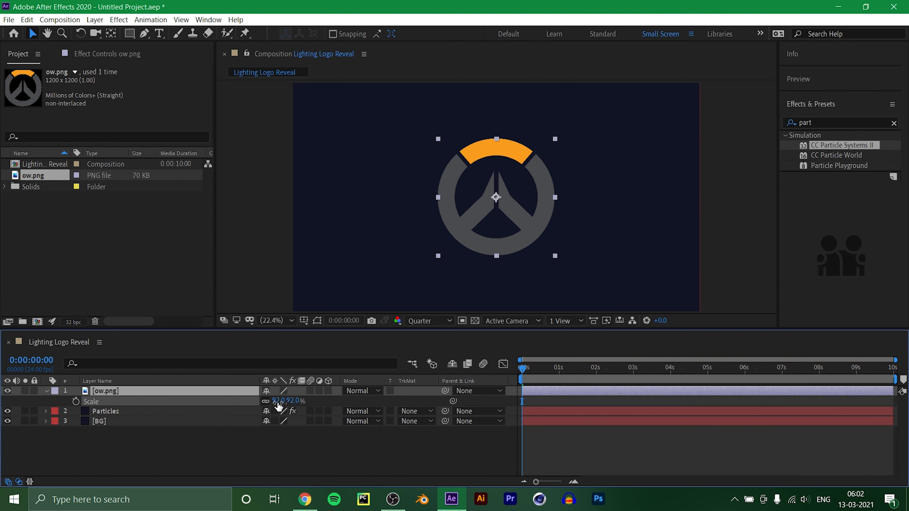
{"action": "left_click", "coordinate": [131, 448]}
Pre-compose the ow.png layer as Logo, moving all attributes into the new composition.
{"action": "right_click", "coordinate": [118, 392]}
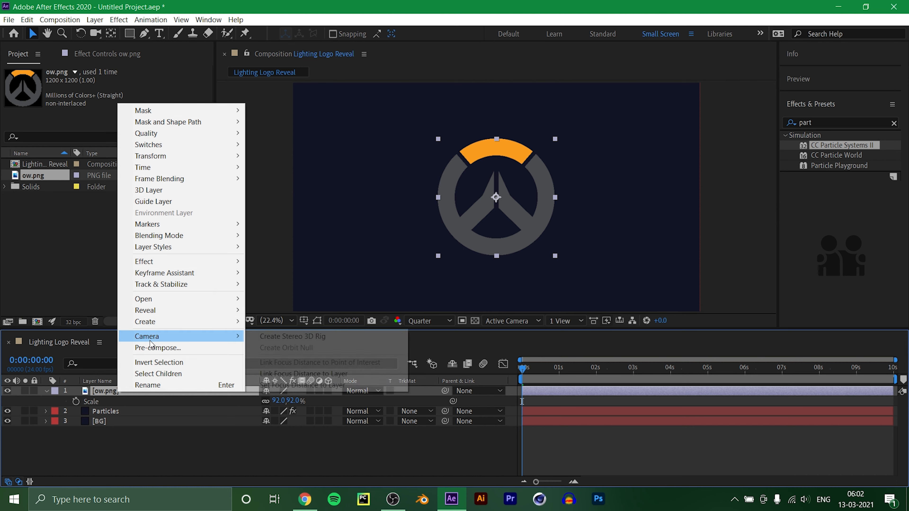
{"action": "left_click", "coordinate": [165, 348]}
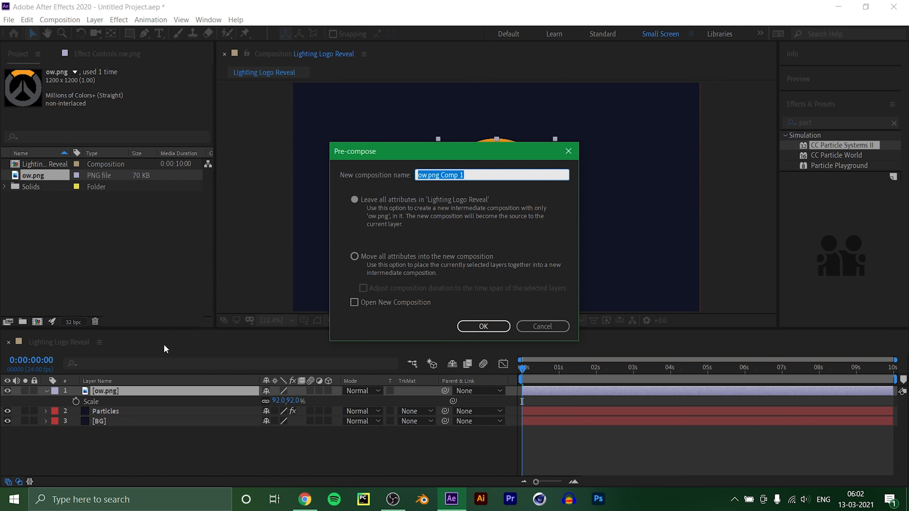
{"action": "type", "text": "Logo"}
{"action": "left_click", "coordinate": [354, 256]}
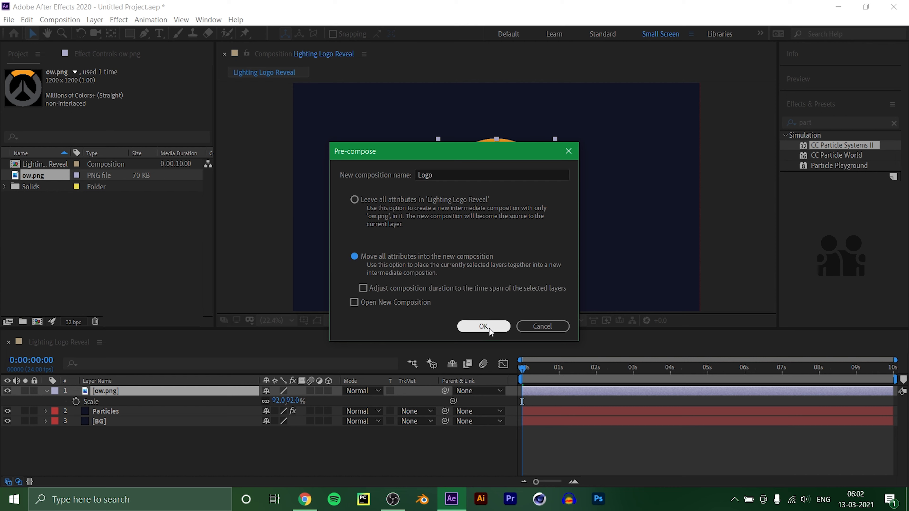
{"action": "left_click", "coordinate": [484, 326]}
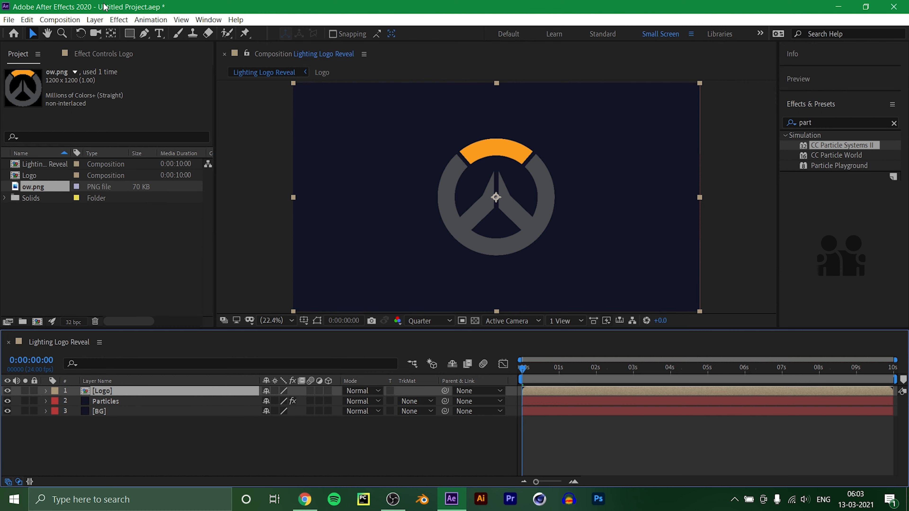
Auto-trace the Logo layer's current frame with a 5% luminance threshold and display the mask paths to check them.
{"action": "left_click", "coordinate": [95, 19]}
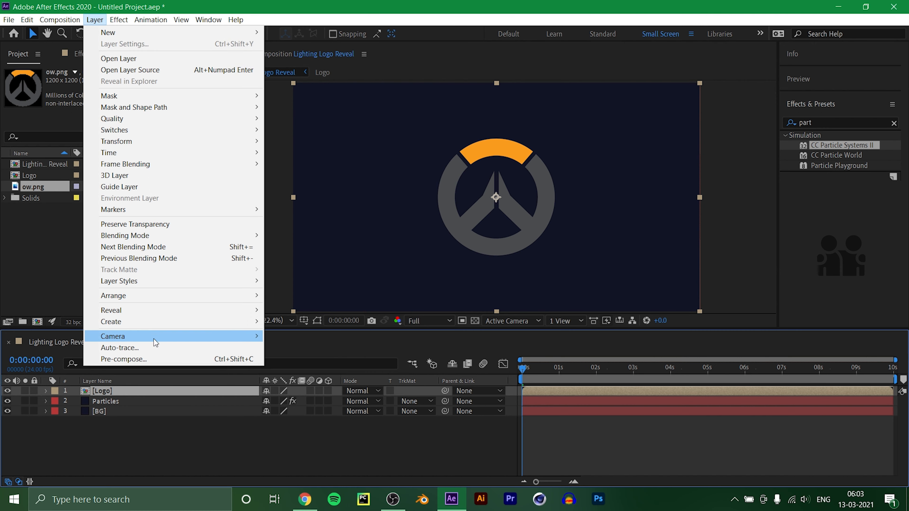
{"action": "left_click", "coordinate": [156, 348]}
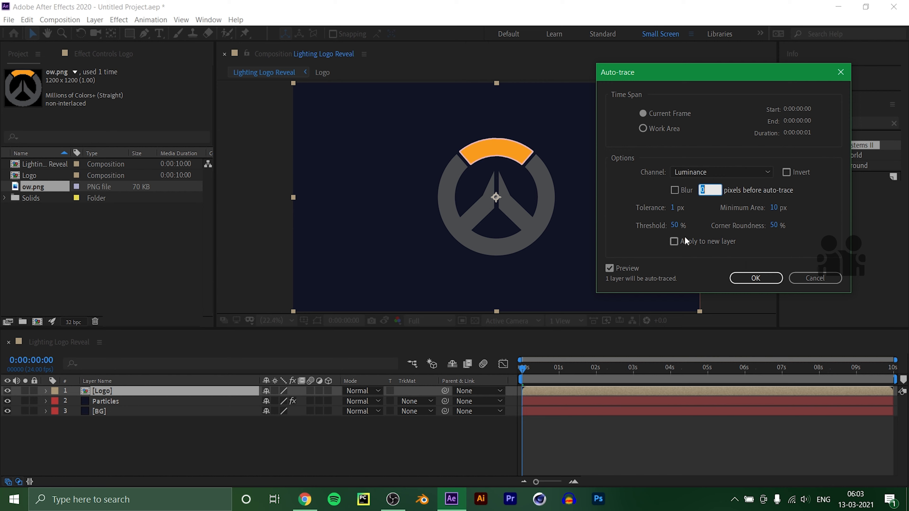
{"action": "left_click", "coordinate": [676, 226]}
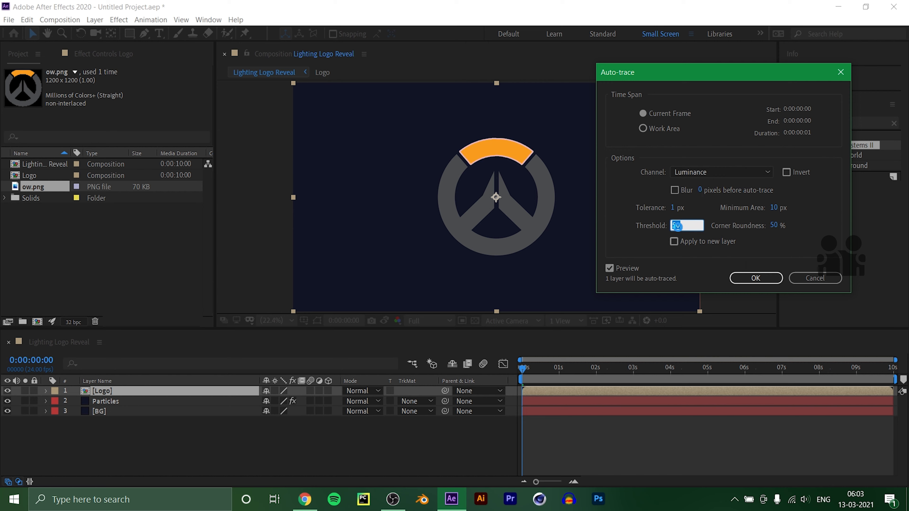
{"action": "type", "text": "5"}
{"action": "left_click", "coordinate": [759, 276]}
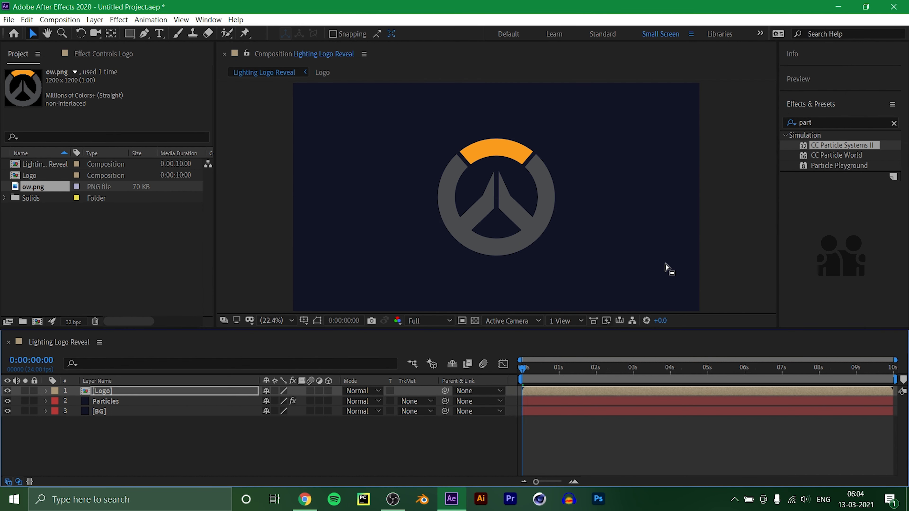
{"action": "left_click", "coordinate": [315, 322]}
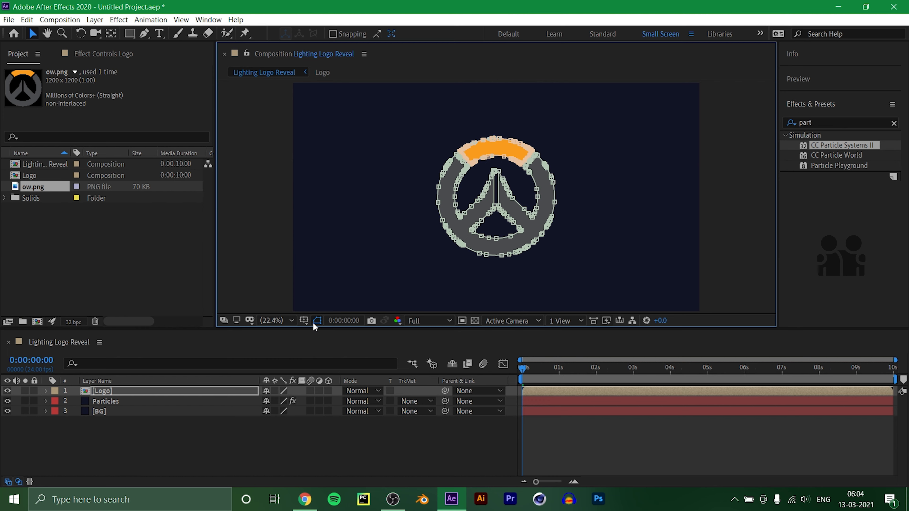
{"action": "left_click", "coordinate": [221, 433]}
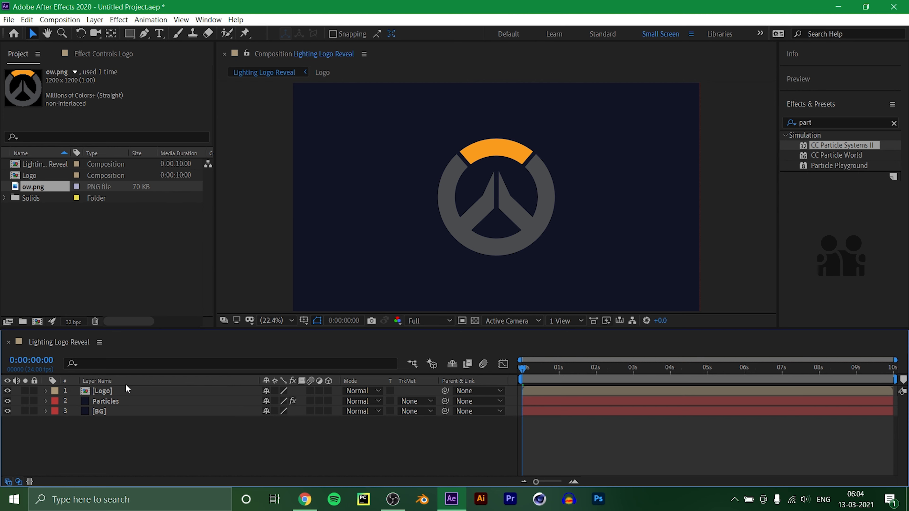
Apply the Saber effect to the Logo layer and hide the mask outlines in the viewer.
{"action": "left_click", "coordinate": [813, 123]}
{"action": "key", "text": "BackSpace"}
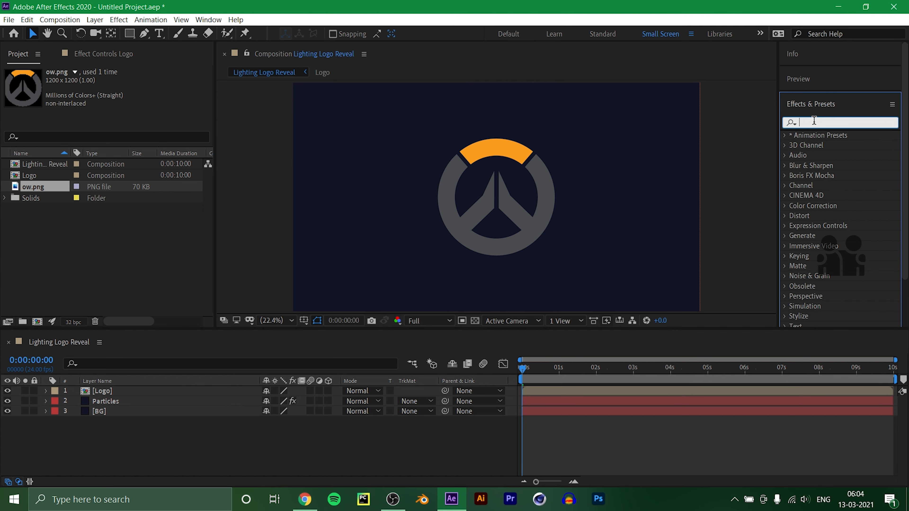
{"action": "type", "text": "saber"}
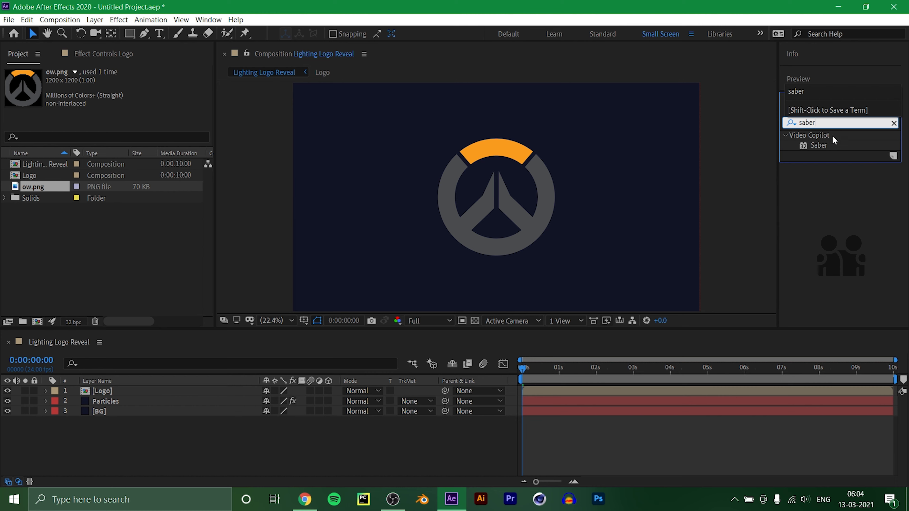
{"action": "left_click_drag", "start_coordinate": [816, 145], "coordinate": [148, 394]}
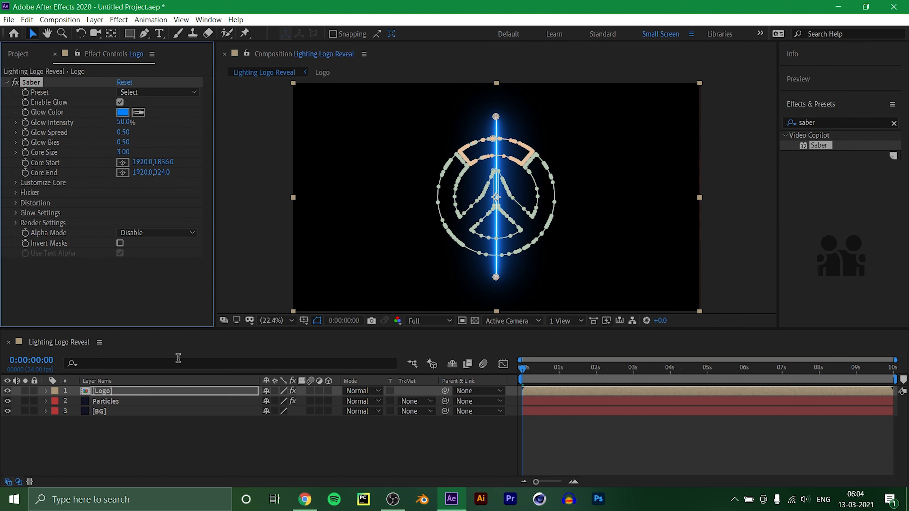
{"action": "left_click", "coordinate": [317, 321]}
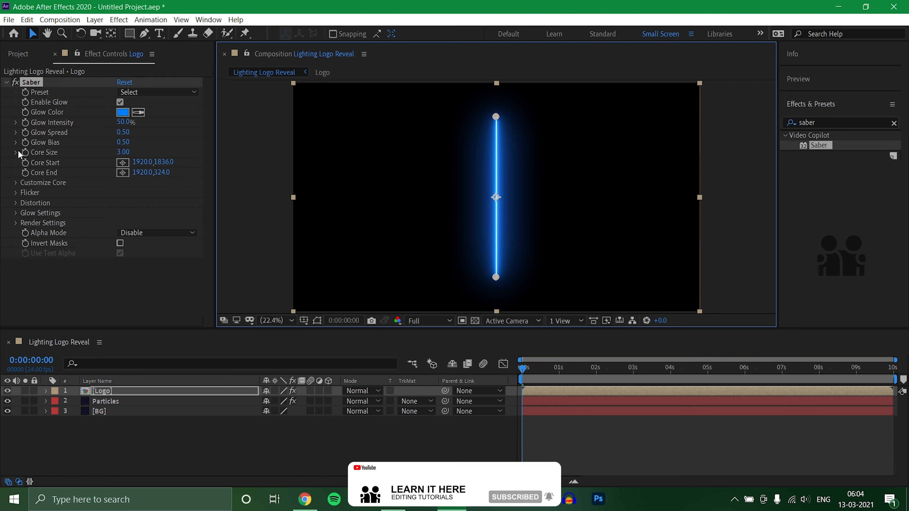
Set Saber's core type to Layer Masks and lower the preview resolution to Quarter.
{"action": "left_click", "coordinate": [16, 184]}
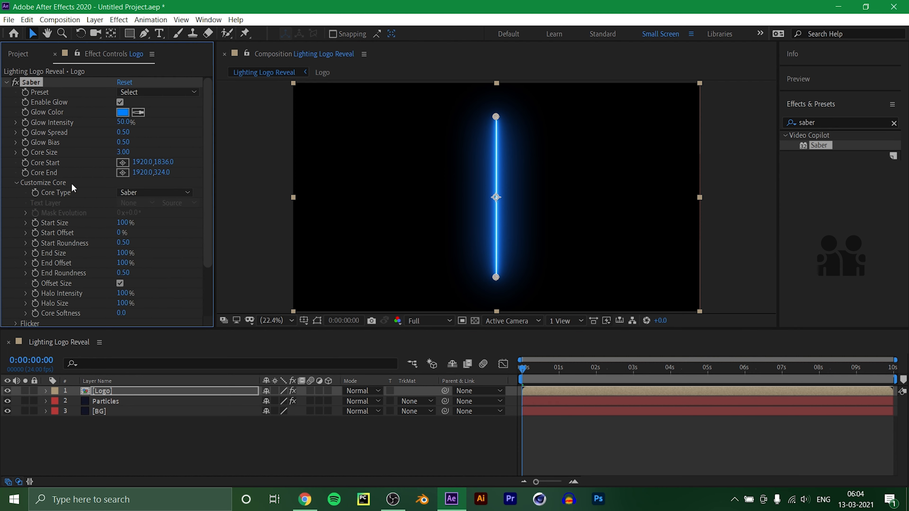
{"action": "left_click", "coordinate": [131, 193]}
{"action": "left_click", "coordinate": [157, 218]}
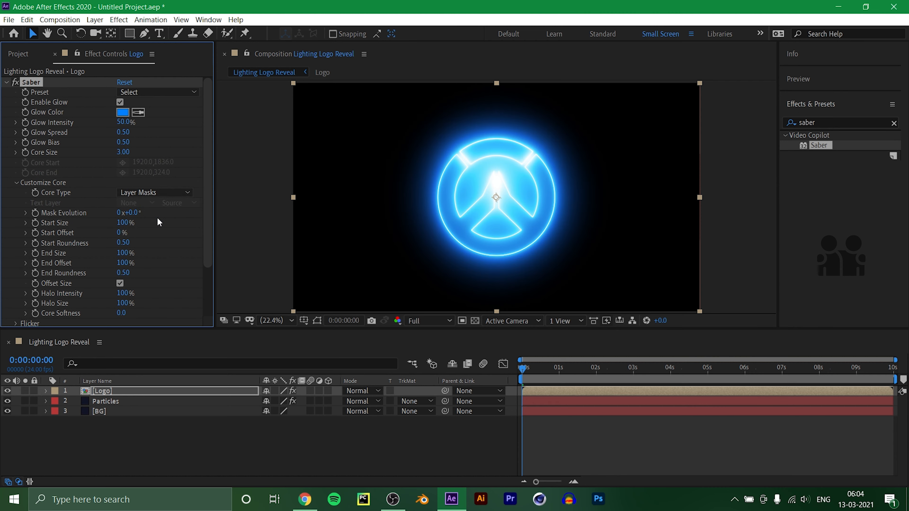
{"action": "left_click", "coordinate": [432, 319]}
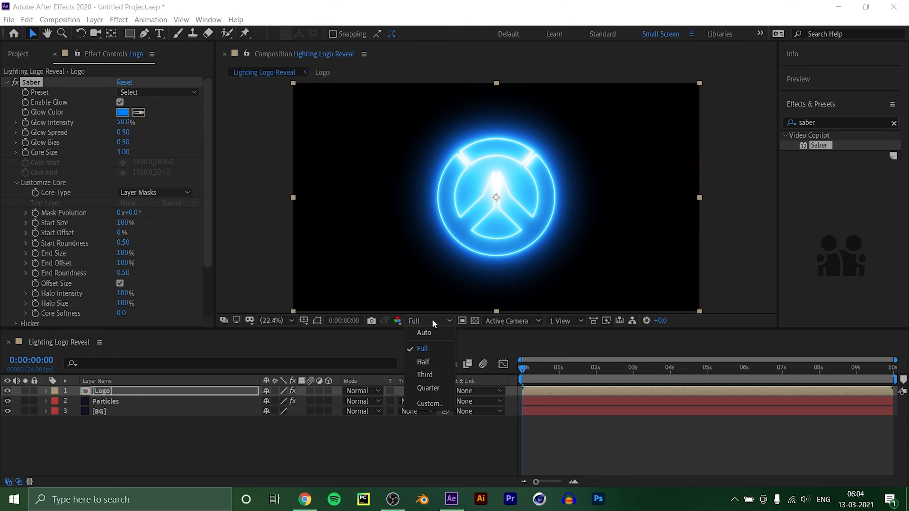
{"action": "left_click", "coordinate": [438, 389]}
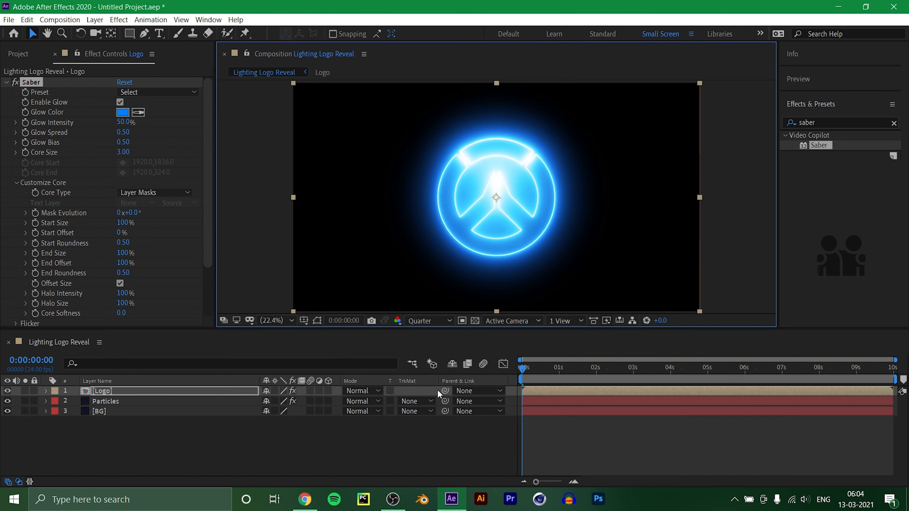
Apply Saber's Arc Reactor preset to the logo and preview the animation from the start.
{"action": "left_click", "coordinate": [151, 92]}
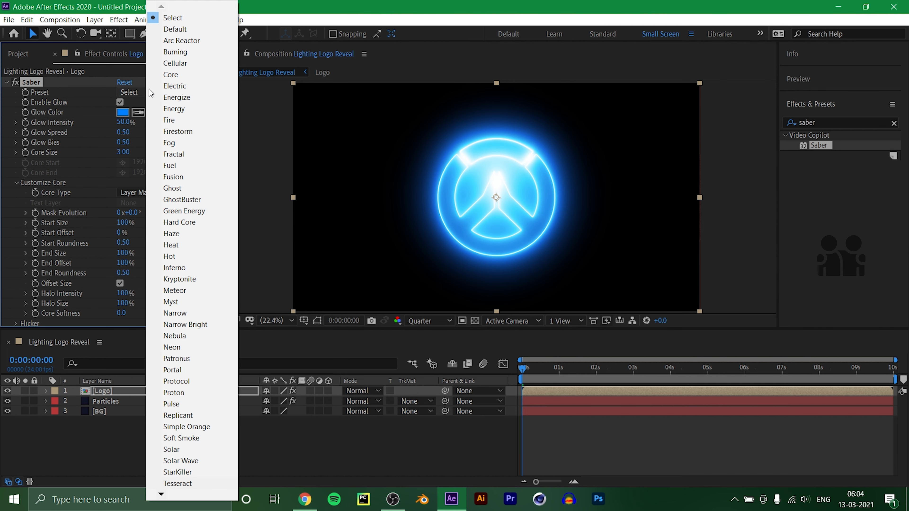
{"action": "left_click", "coordinate": [183, 41]}
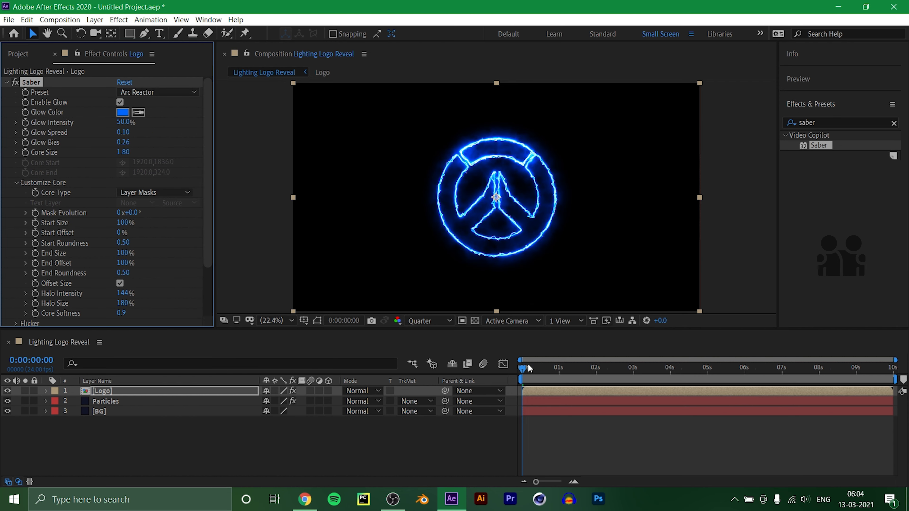
{"action": "left_click_drag", "start_coordinate": [522, 368], "coordinate": [516, 419]}
{"action": "left_click", "coordinate": [204, 444]}
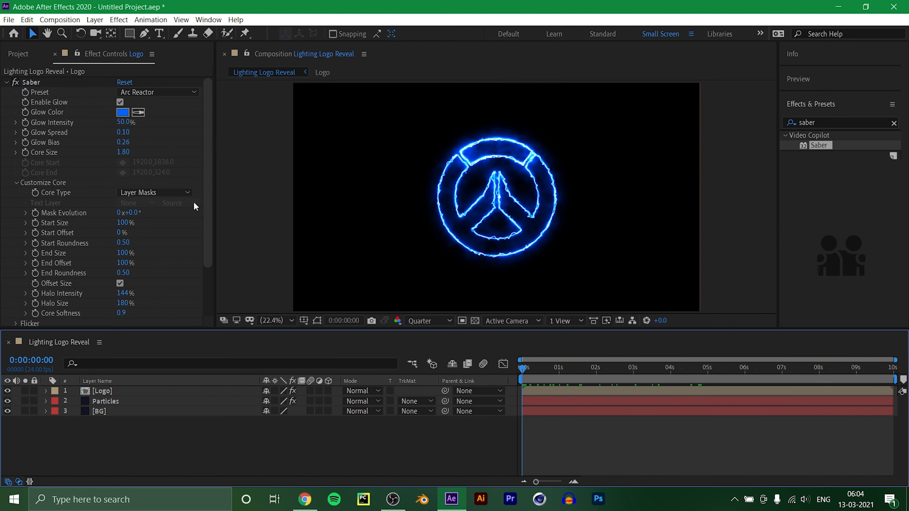
Set Saber's render composite setting to Transparent and preview the logo over the background.
{"action": "left_click_drag", "start_coordinate": [206, 198], "coordinate": [205, 245]}
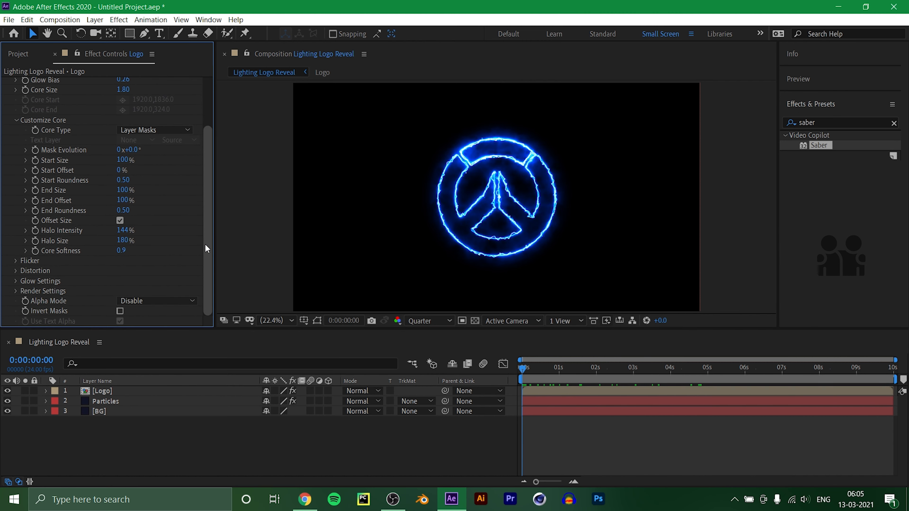
{"action": "left_click", "coordinate": [17, 291]}
{"action": "left_click_drag", "start_coordinate": [207, 220], "coordinate": [208, 242]}
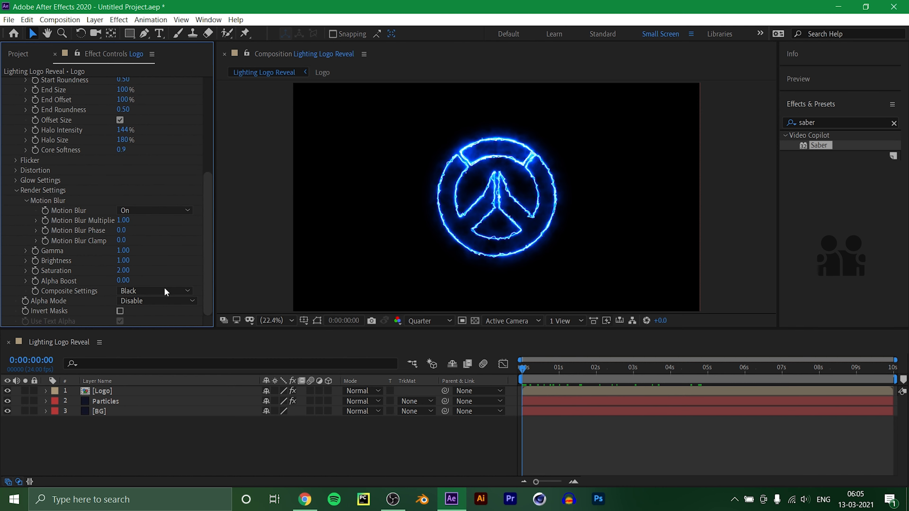
{"action": "left_click", "coordinate": [138, 293]}
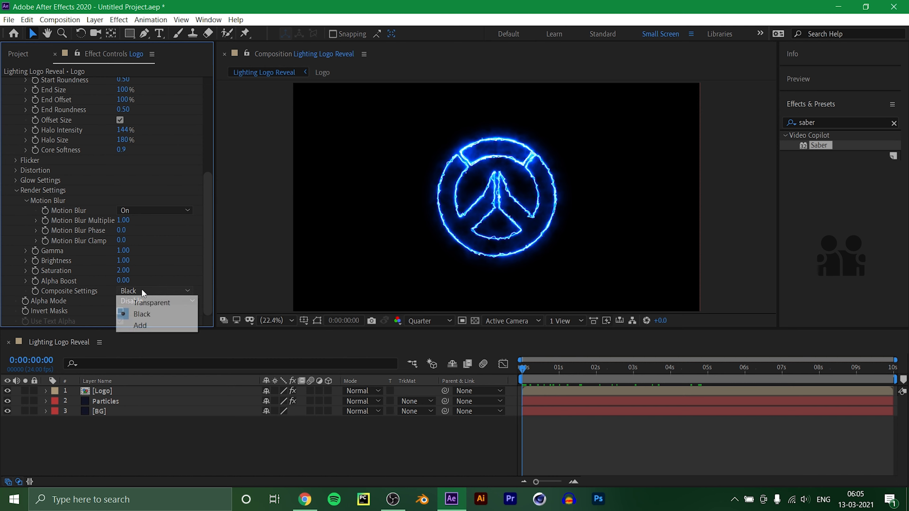
{"action": "left_click", "coordinate": [150, 303]}
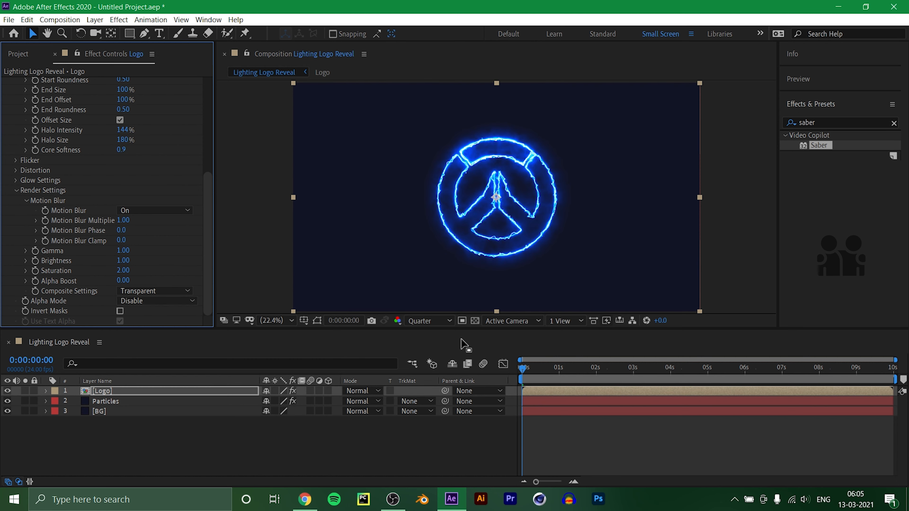
{"action": "left_click", "coordinate": [522, 369]}
{"action": "left_click_drag", "start_coordinate": [521, 369], "coordinate": [516, 400]}
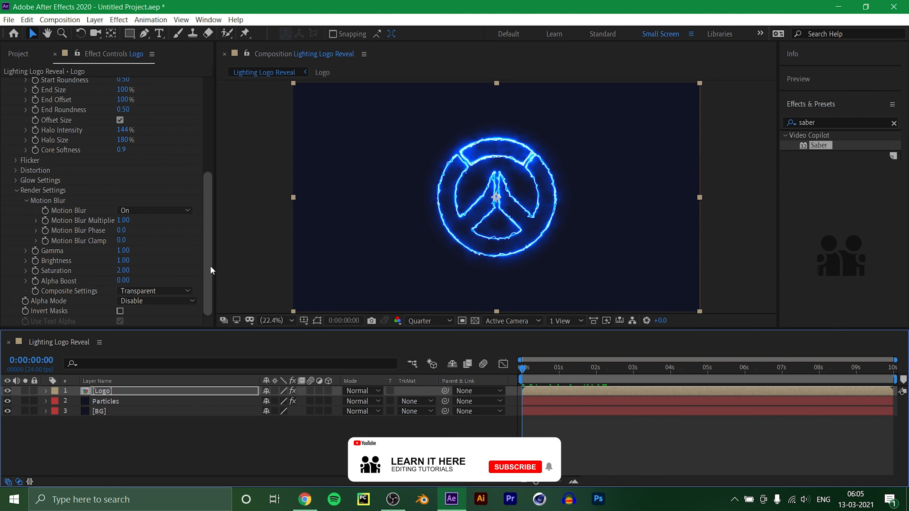
Change Saber's glow color to red.
{"action": "left_click_drag", "start_coordinate": [210, 266], "coordinate": [195, 160]}
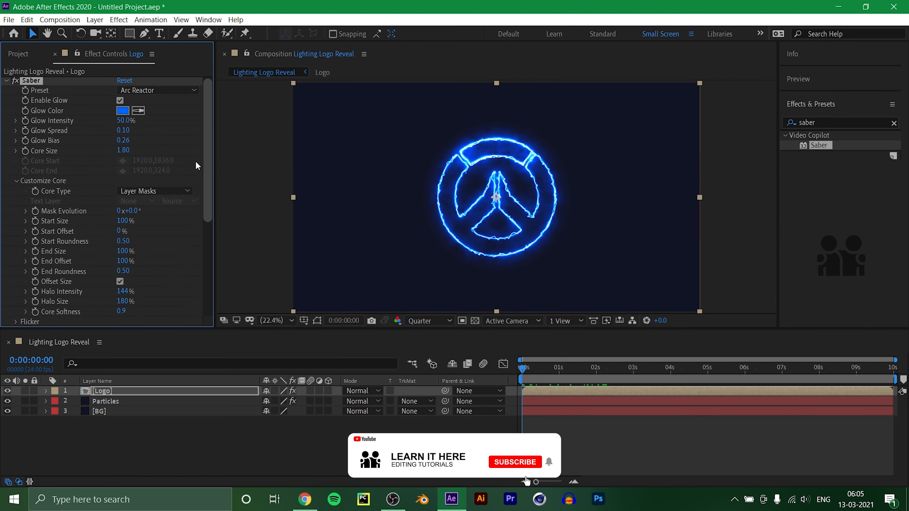
{"action": "left_click", "coordinate": [123, 111]}
{"action": "mouse_move", "coordinate": [289, 209]}
{"action": "left_mouse_down"}
{"action": "mouse_move", "coordinate": [306, 195]}
{"action": "mouse_move", "coordinate": [309, 217]}
{"action": "mouse_move", "coordinate": [295, 208]}
{"action": "left_mouse_up"}
{"action": "left_click", "coordinate": [377, 208]}
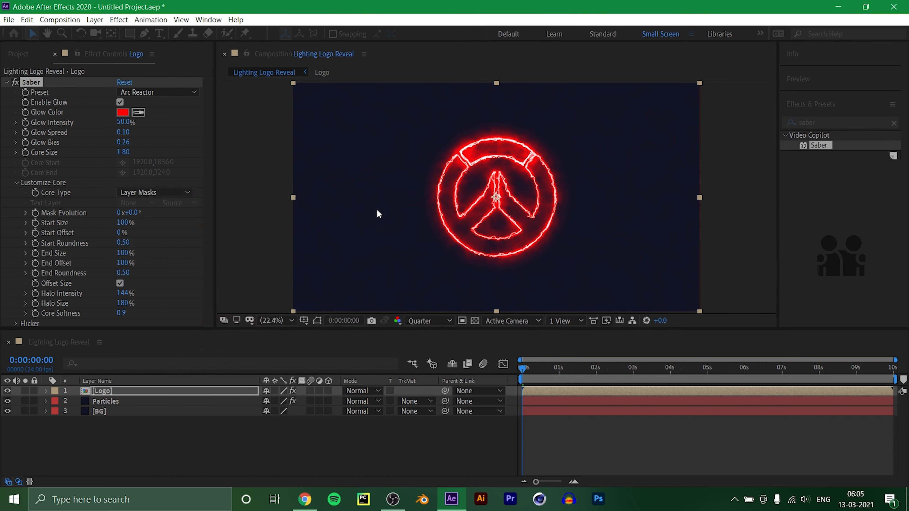
Keyframe Saber's Start Offset at 50% at the 4-second mark, and return to the start of the composition.
{"action": "left_click", "coordinate": [522, 369]}
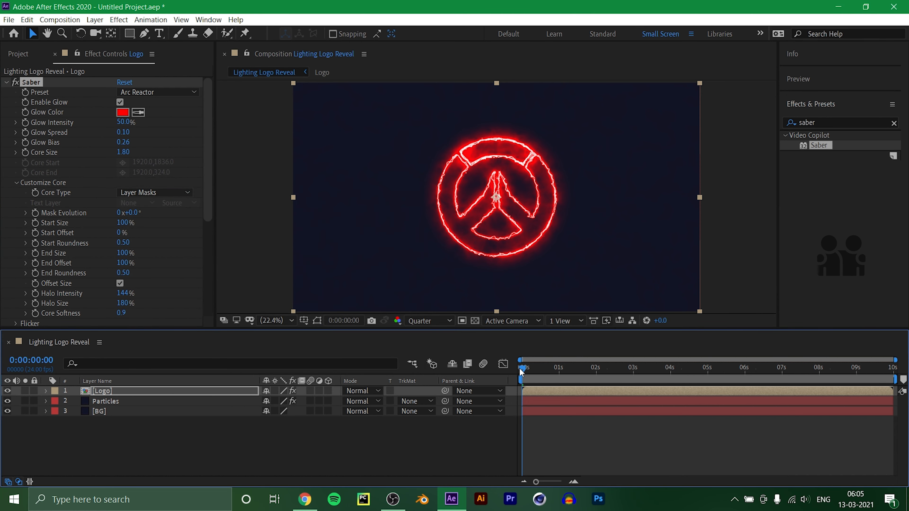
{"action": "left_click_drag", "start_coordinate": [522, 372], "coordinate": [668, 387]}
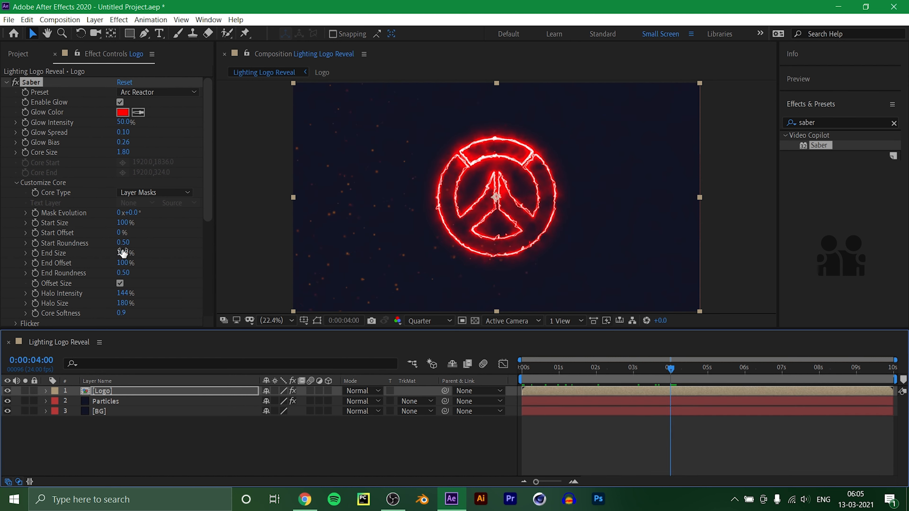
{"action": "left_click", "coordinate": [121, 234]}
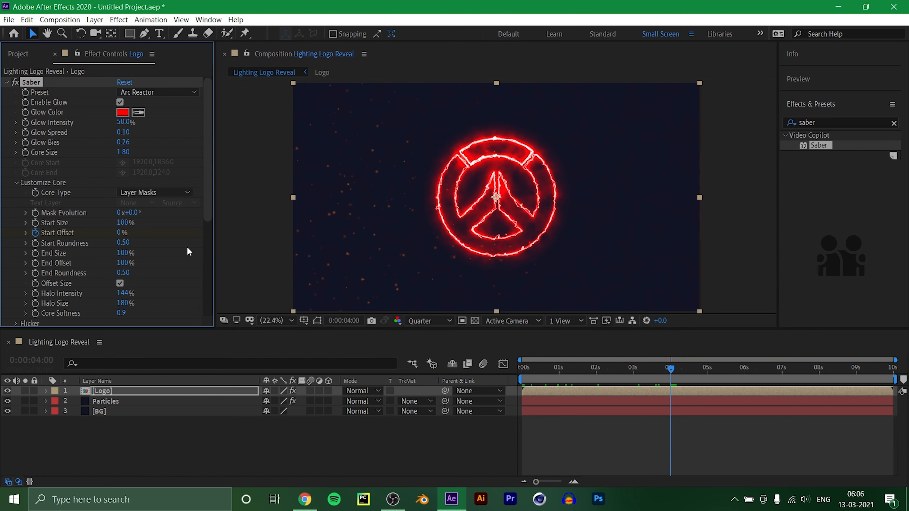
{"action": "left_click", "coordinate": [122, 232]}
{"action": "type", "text": "50"}
{"action": "key", "text": "Return"}
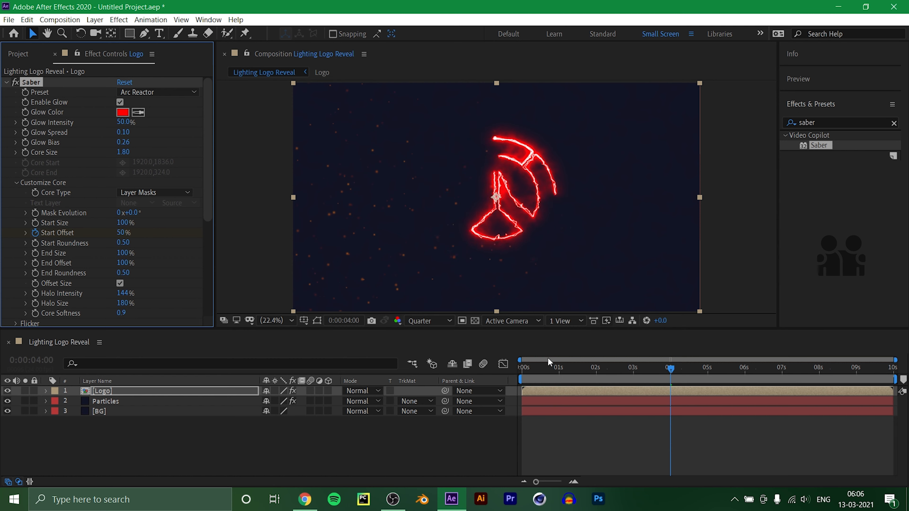
{"action": "left_click", "coordinate": [522, 366]}
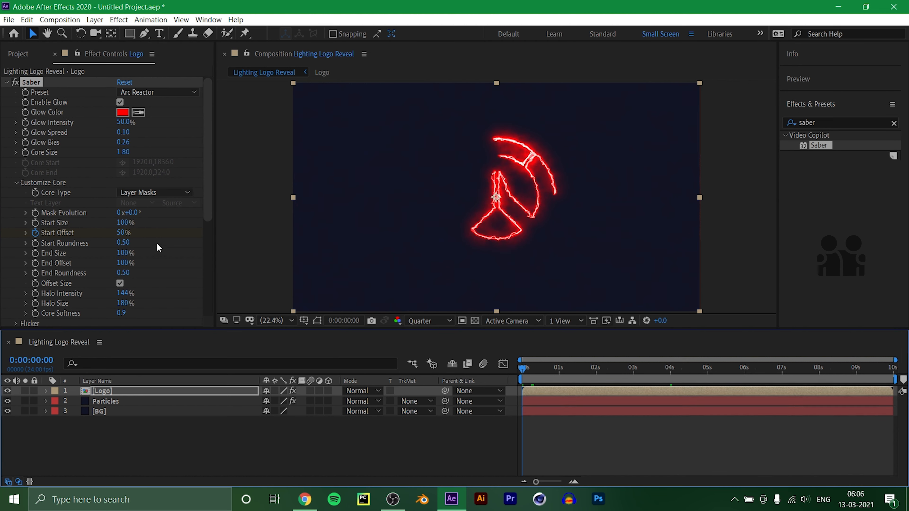
Set Saber's Start Offset to 100% at the start of the composition.
{"action": "left_click", "coordinate": [122, 233]}
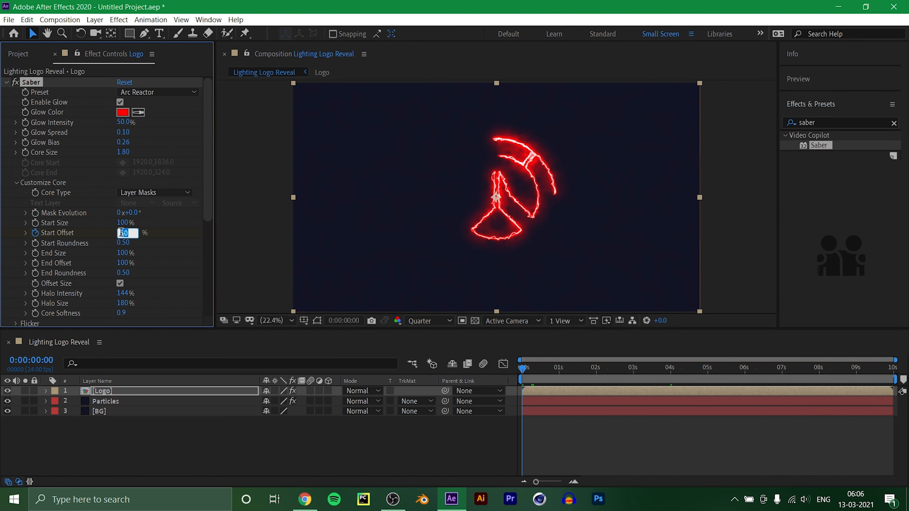
{"action": "type", "text": "0"}
{"action": "key", "text": "Return"}
{"action": "left_click", "coordinate": [121, 233]}
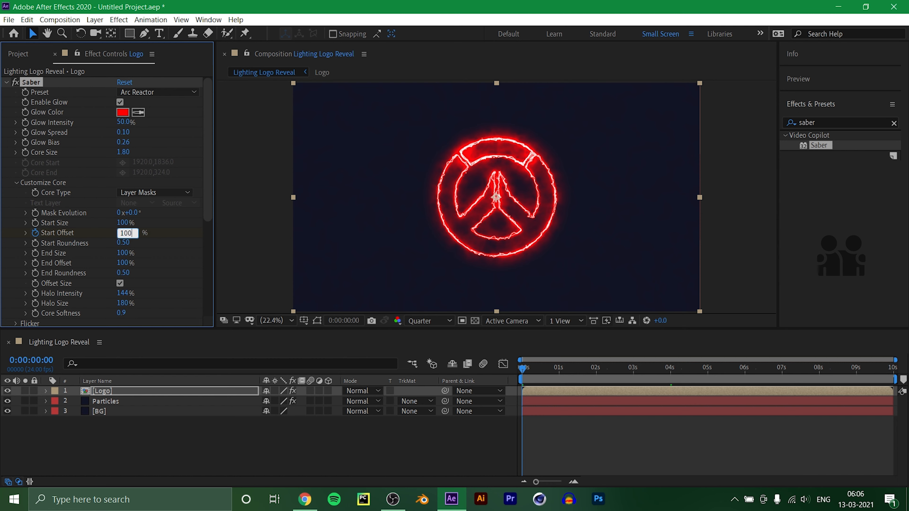
{"action": "key", "text": "Return"}
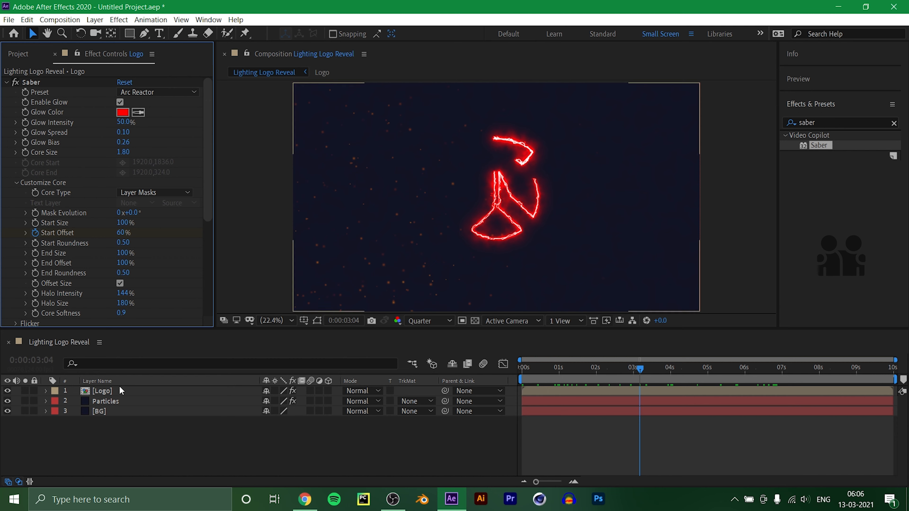
Duplicate the Logo layer and apply Saber's Kryptonite preset to the copy.
{"action": "left_click", "coordinate": [108, 390]}
{"action": "key", "text": "ctrl+d"}
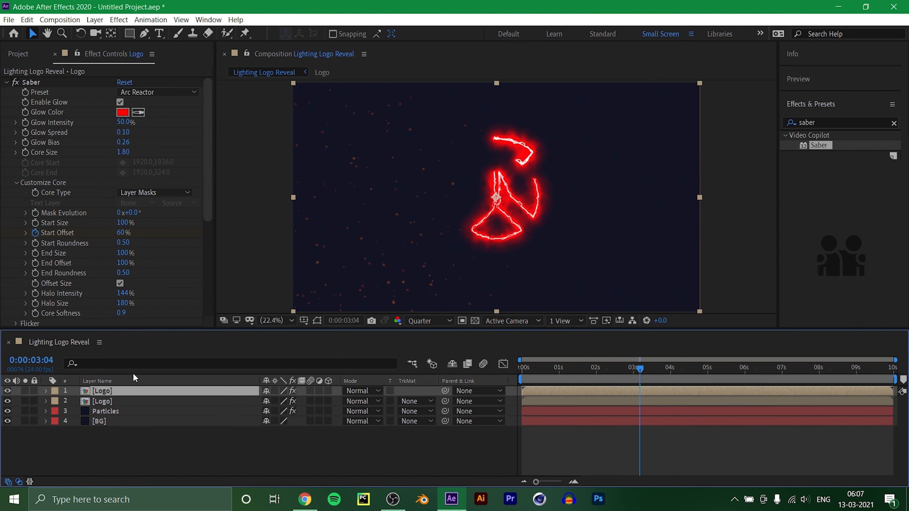
{"action": "left_click", "coordinate": [158, 92]}
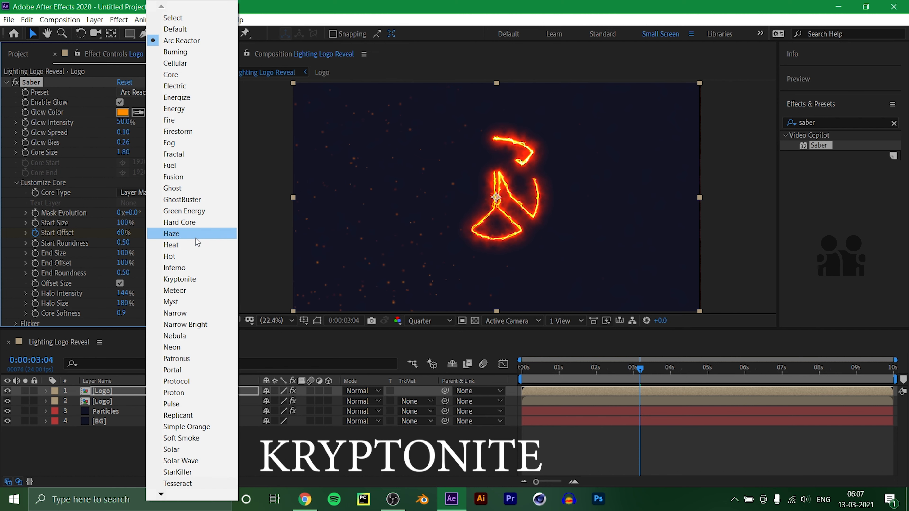
{"action": "left_click", "coordinate": [195, 279]}
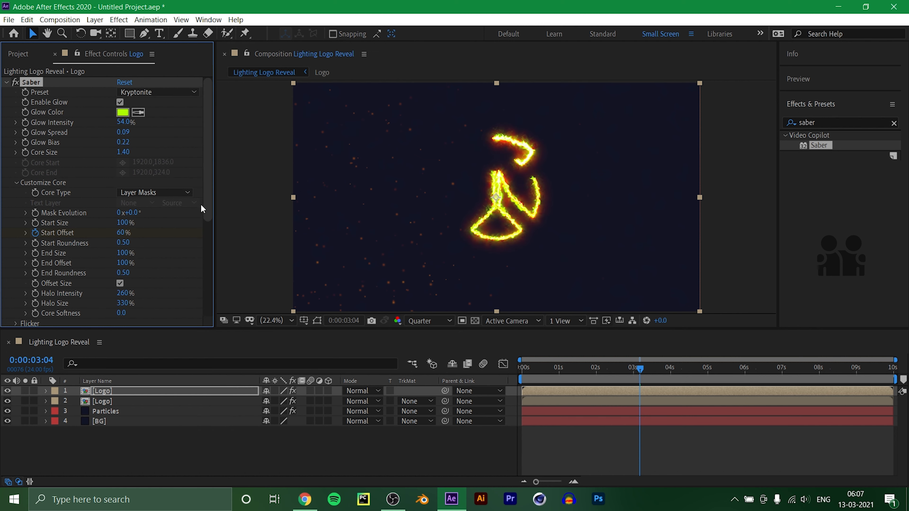
Change the copy's Saber glow color to orange FF9B00.
{"action": "scroll", "coordinate": [210, 195], "scroll_direction": "down", "scroll_amount": 1}
{"action": "left_click", "coordinate": [118, 92]}
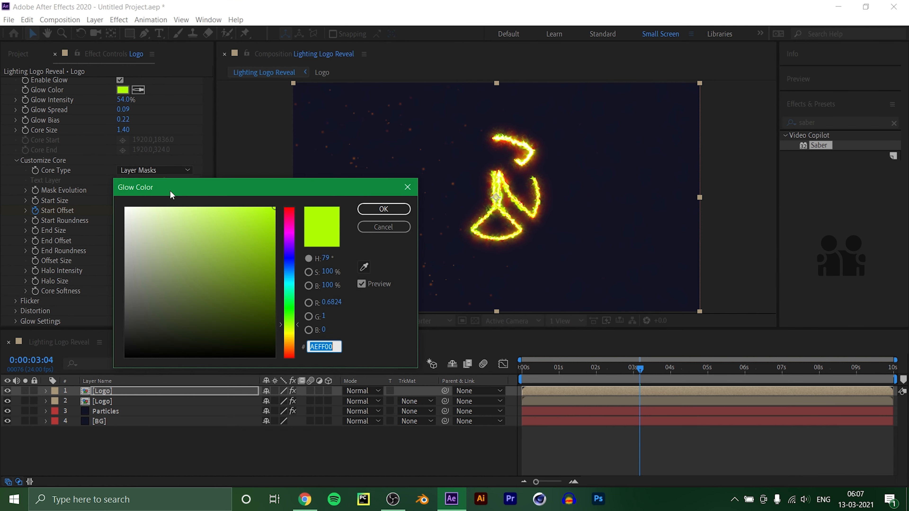
{"action": "left_click", "coordinate": [290, 314]}
{"action": "left_click_drag", "start_coordinate": [299, 315], "coordinate": [307, 343]}
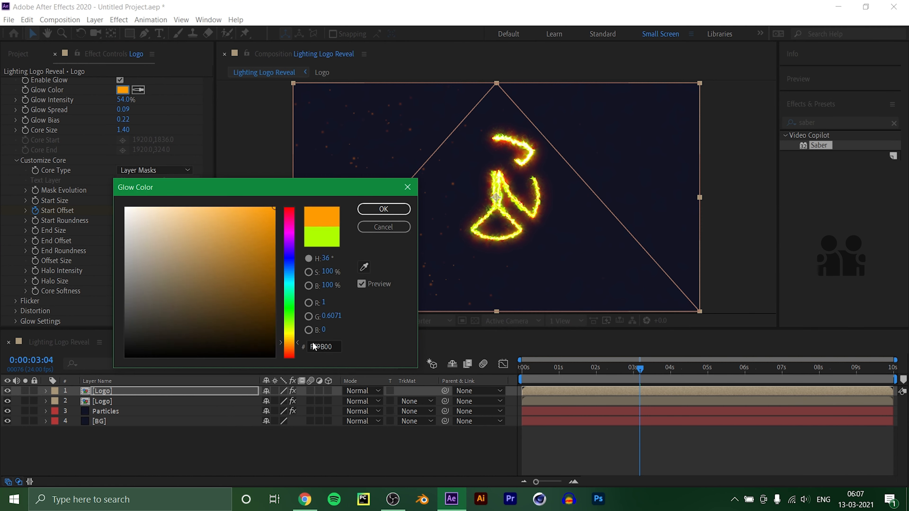
{"action": "left_click", "coordinate": [383, 210]}
Set the Mask Evolution of the orange Saber to 180°.
{"action": "left_click", "coordinate": [133, 190]}
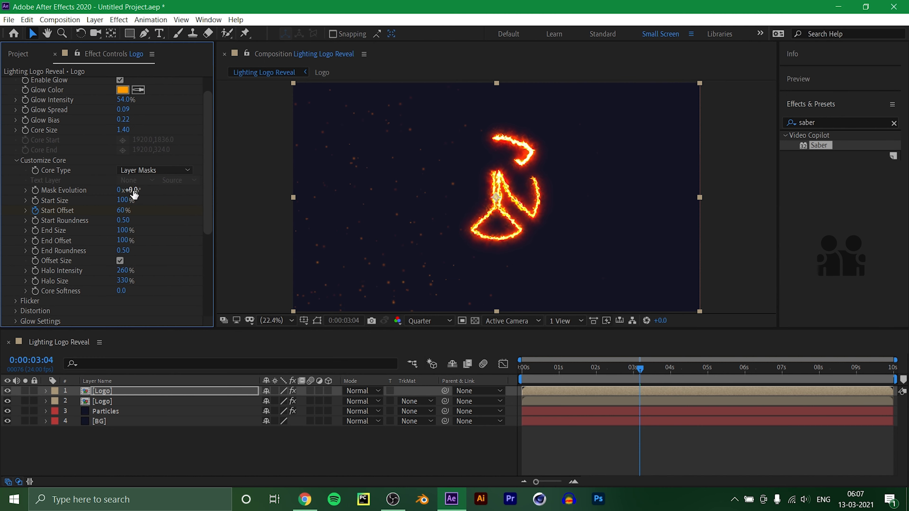
{"action": "type", "text": "180"}
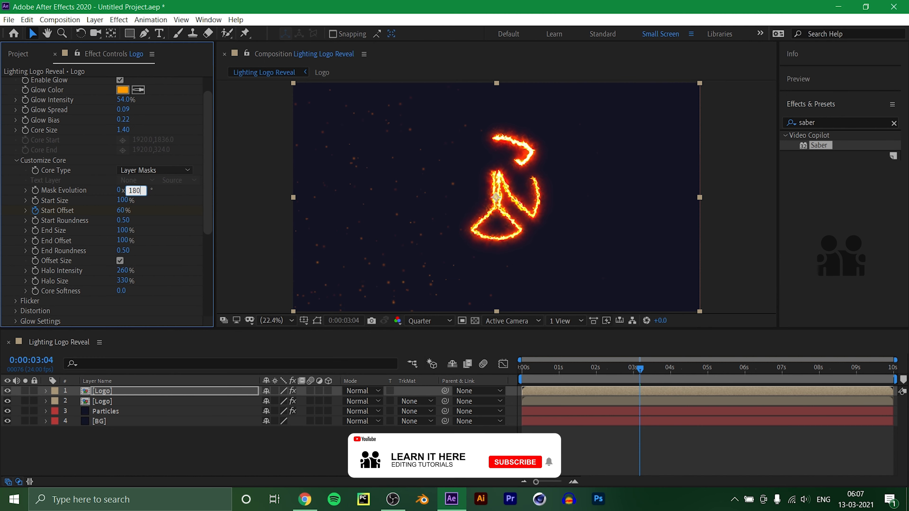
{"action": "key", "text": "Return"}
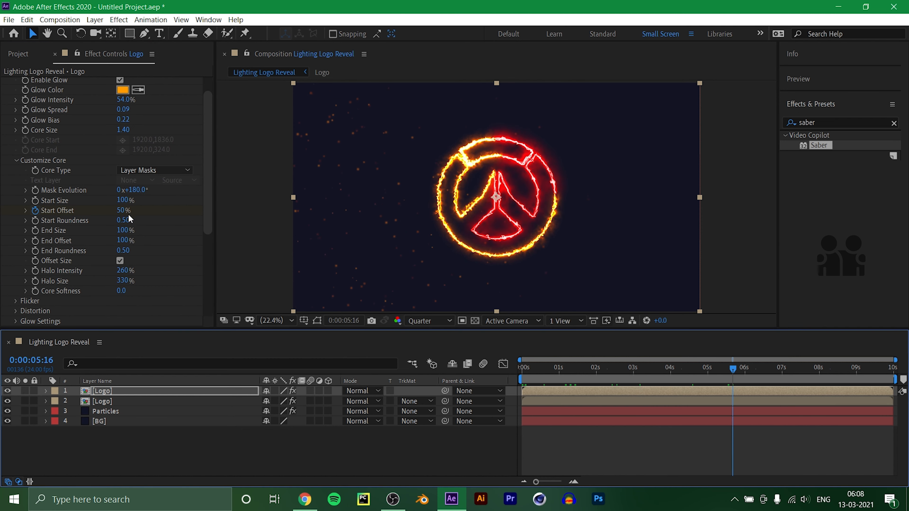
Set the core distortion amount of the orange Saber to 7.
{"action": "left_click_drag", "start_coordinate": [210, 214], "coordinate": [213, 308]}
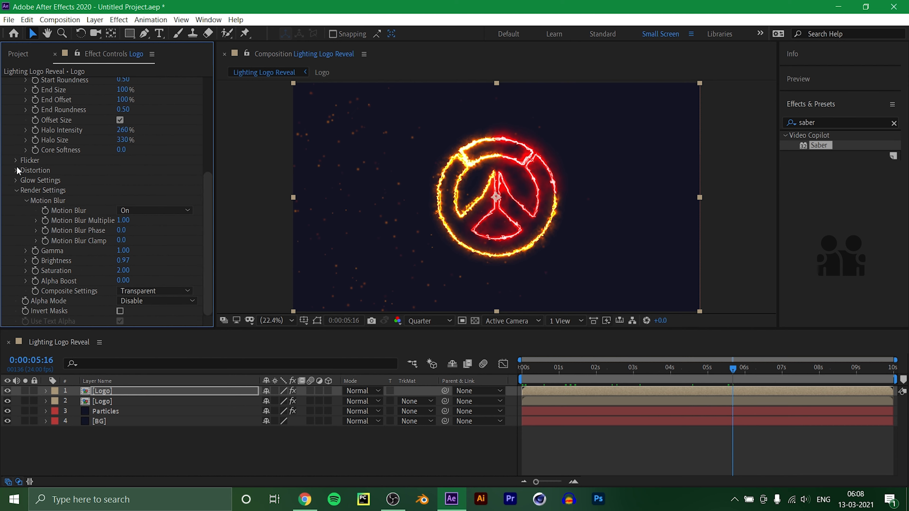
{"action": "left_click", "coordinate": [15, 180]}
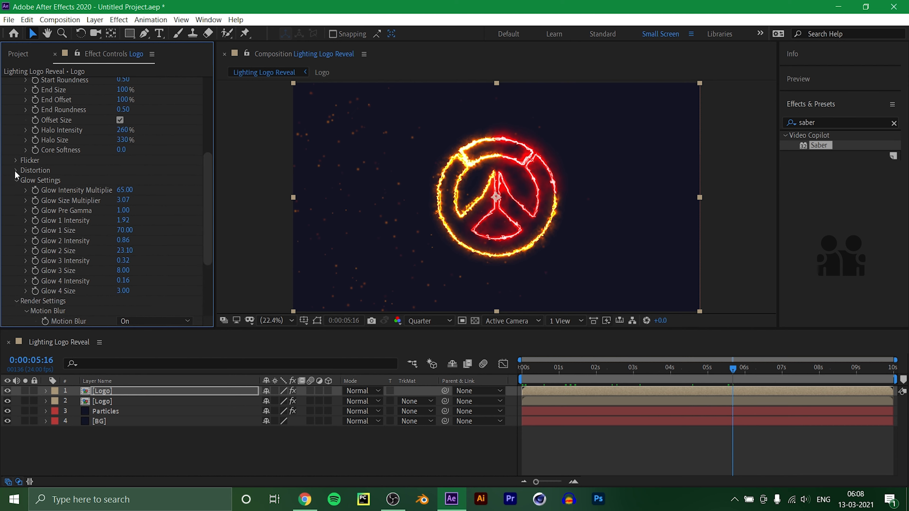
{"action": "left_click", "coordinate": [16, 181]}
{"action": "left_click", "coordinate": [17, 171]}
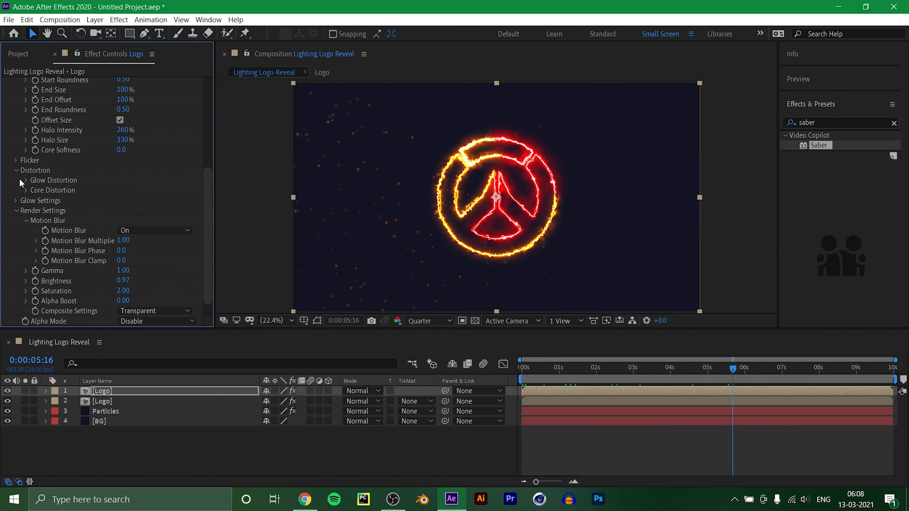
{"action": "left_click", "coordinate": [25, 190]}
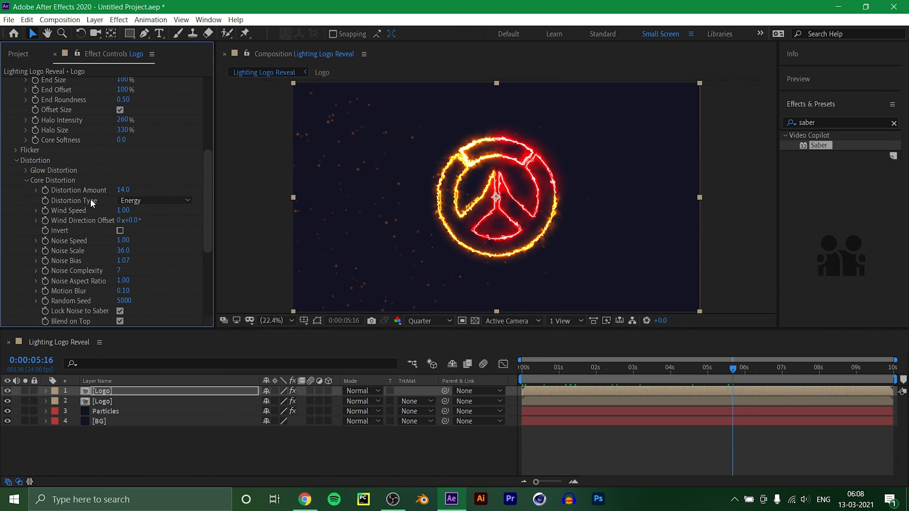
{"action": "left_click", "coordinate": [125, 190]}
{"action": "scroll", "coordinate": [199, 144], "scroll_direction": "up", "scroll_amount": 6}
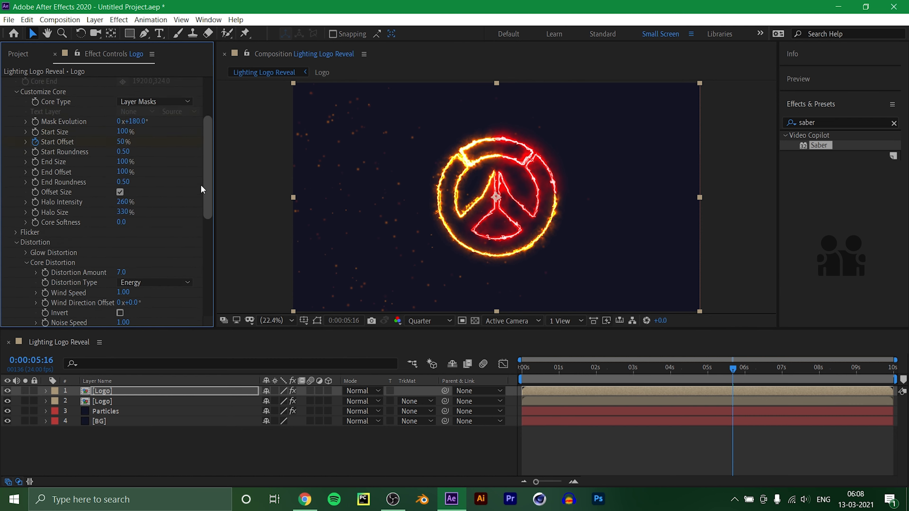
Set the orange Saber's Core Size to 1 and return to the start of the composition.
{"action": "left_click", "coordinate": [121, 154]}
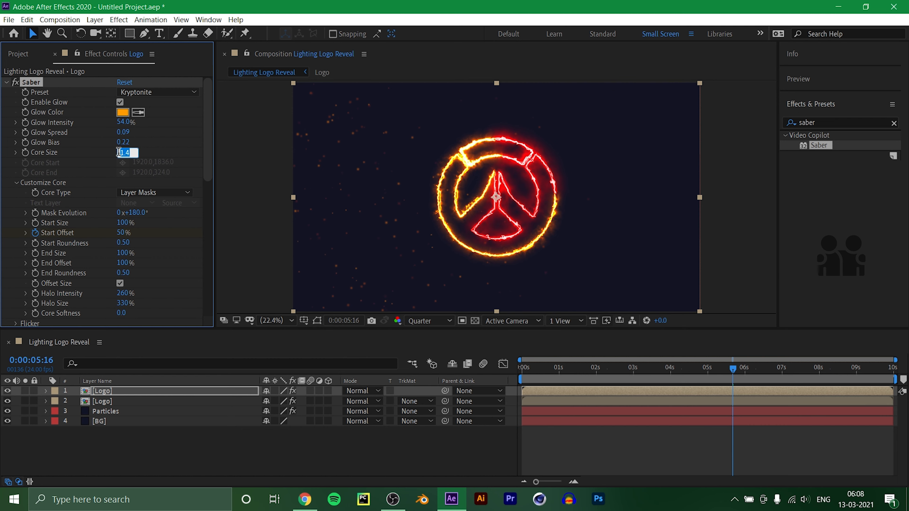
{"action": "type", "text": "1"}
{"action": "key", "text": "Return"}
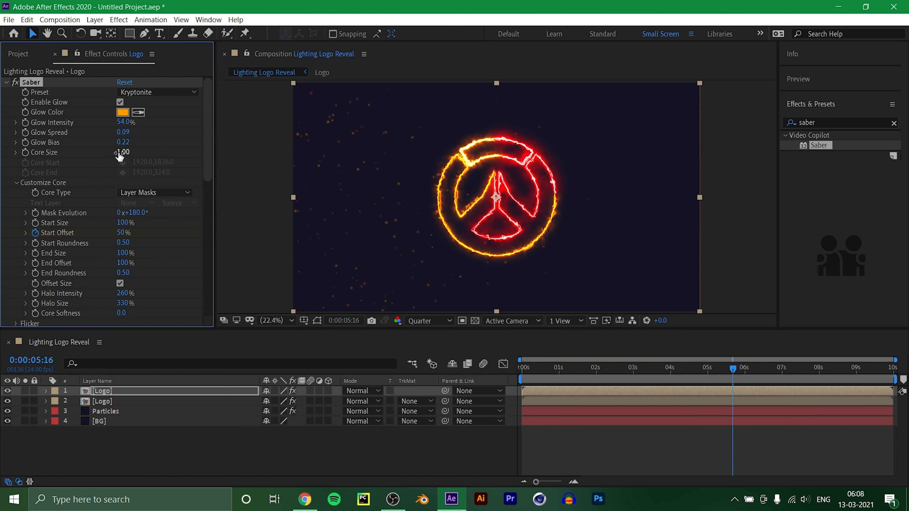
{"action": "left_click", "coordinate": [339, 449]}
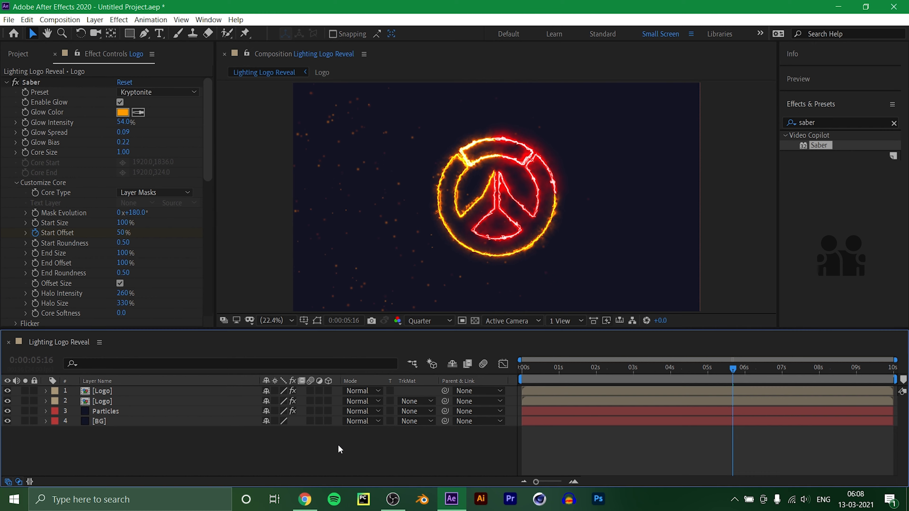
{"action": "left_click", "coordinate": [534, 367]}
{"action": "left_click_drag", "start_coordinate": [534, 368], "coordinate": [251, 447]}
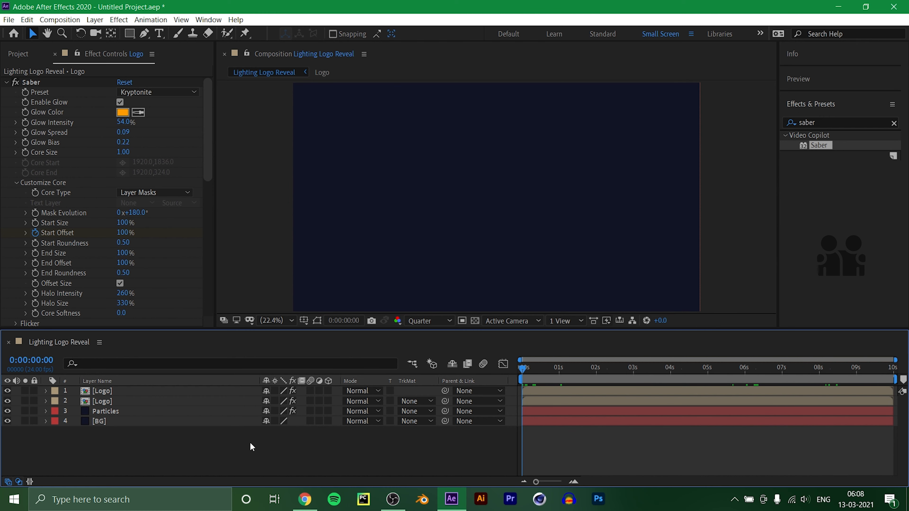
Duplicate the topmost Logo layer and remove the Saber effect from the new copy.
{"action": "left_click", "coordinate": [100, 391]}
{"action": "key", "text": "ctrl+d"}
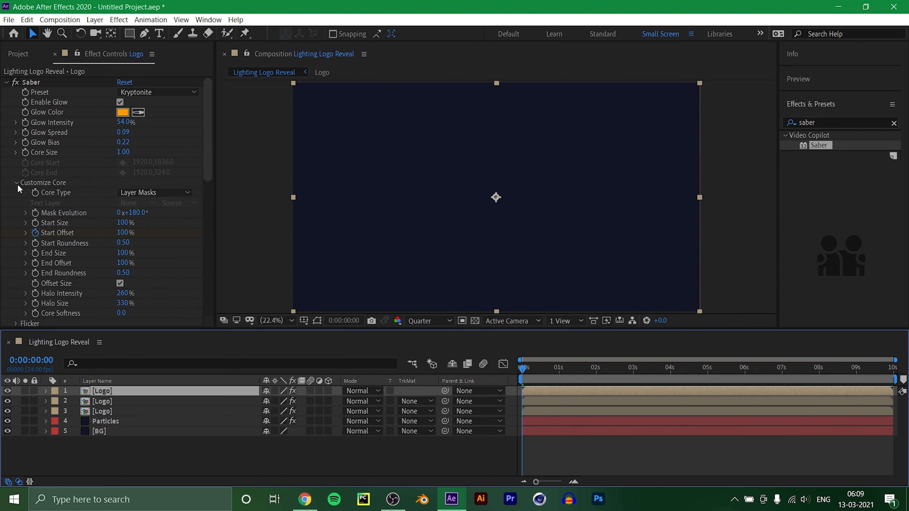
{"action": "left_click", "coordinate": [35, 81]}
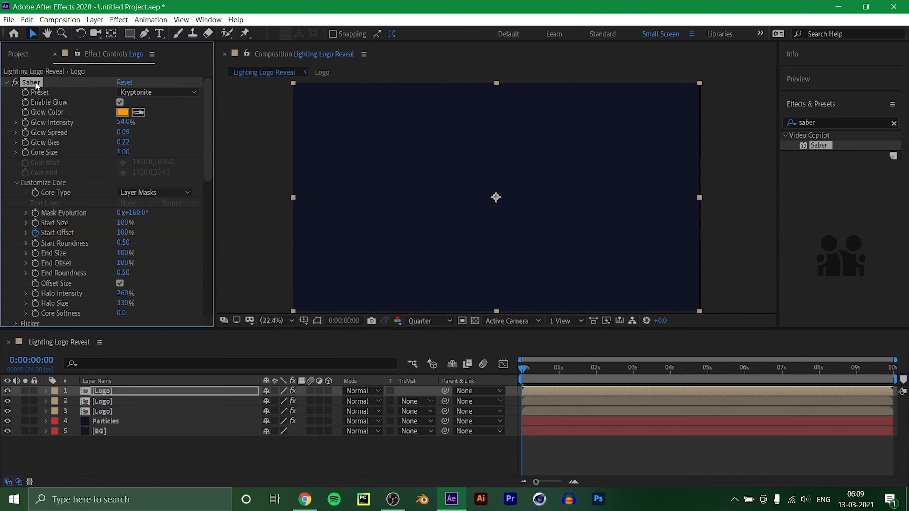
{"action": "key", "text": "Delete"}
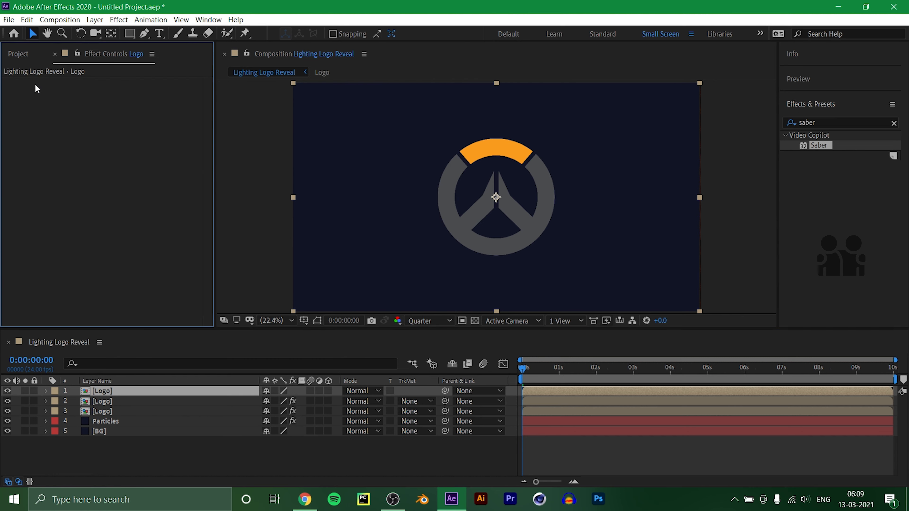
Apply the Venetian Blinds transition effect to the plain logo copy and set its Width to 10.
{"action": "left_click", "coordinate": [825, 124]}
{"action": "key", "text": "BackSpace"}
{"action": "type", "text": "vene"}
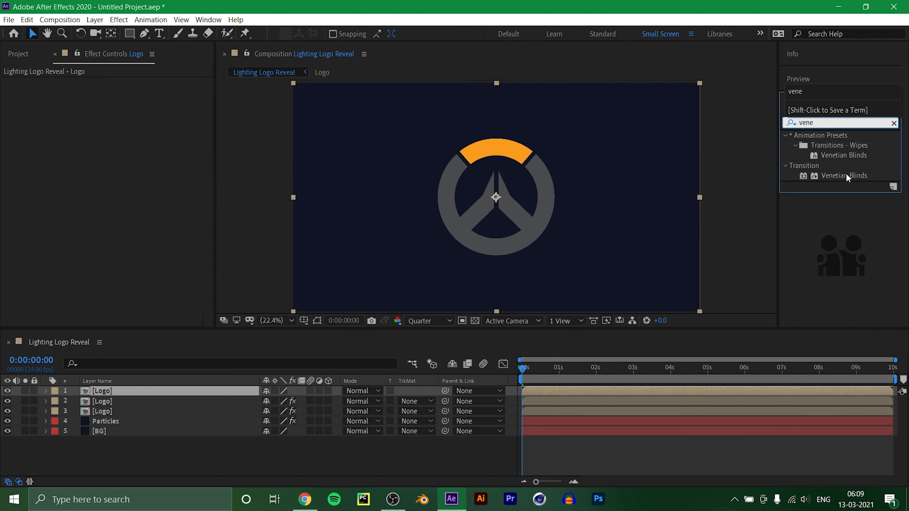
{"action": "left_click_drag", "start_coordinate": [847, 178], "coordinate": [114, 389]}
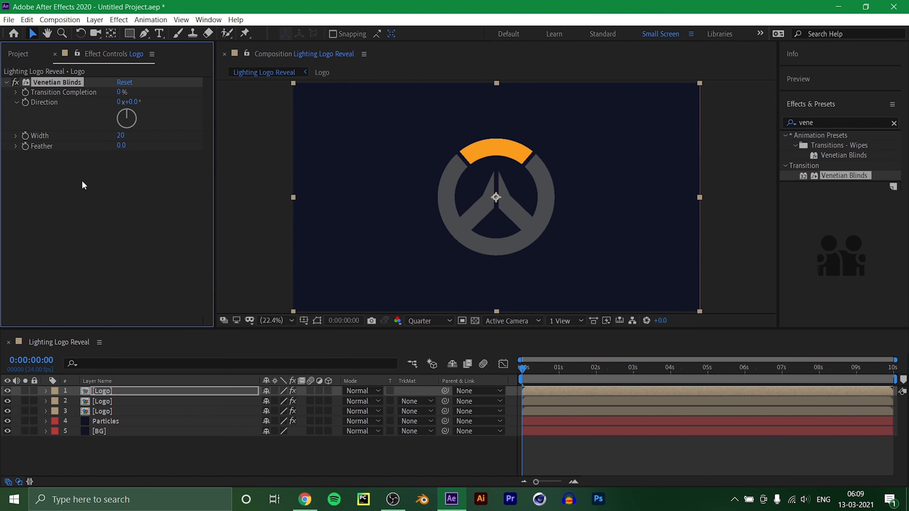
{"action": "left_click", "coordinate": [121, 135]}
{"action": "key", "text": "Return"}
Keyframe the Venetian Blinds Transition Completion at 0% at the 4-second mark and at 50% at 0:00:01:23.
{"action": "left_click_drag", "start_coordinate": [522, 368], "coordinate": [670, 406]}
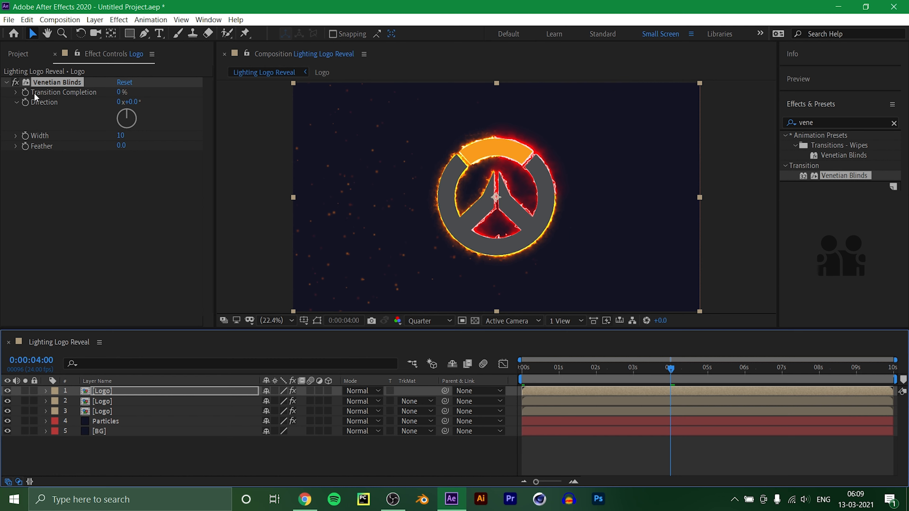
{"action": "left_click", "coordinate": [24, 92]}
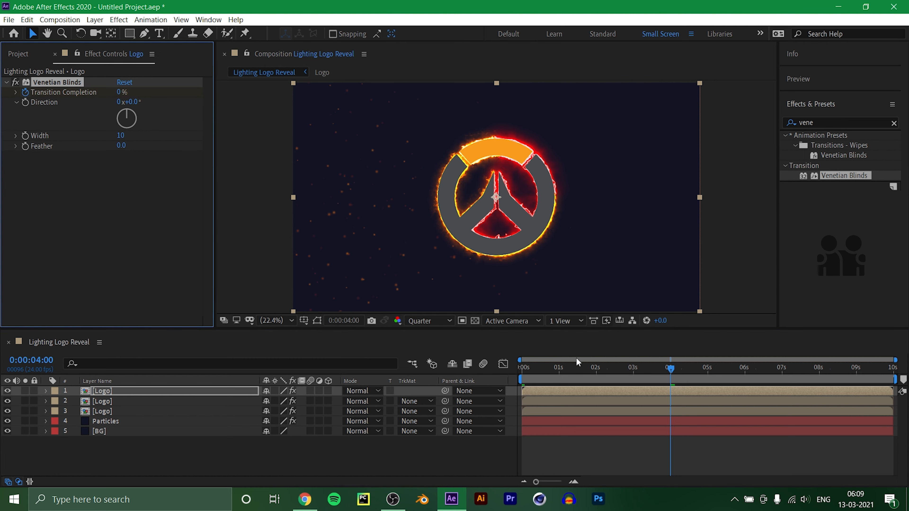
{"action": "left_click", "coordinate": [595, 370]}
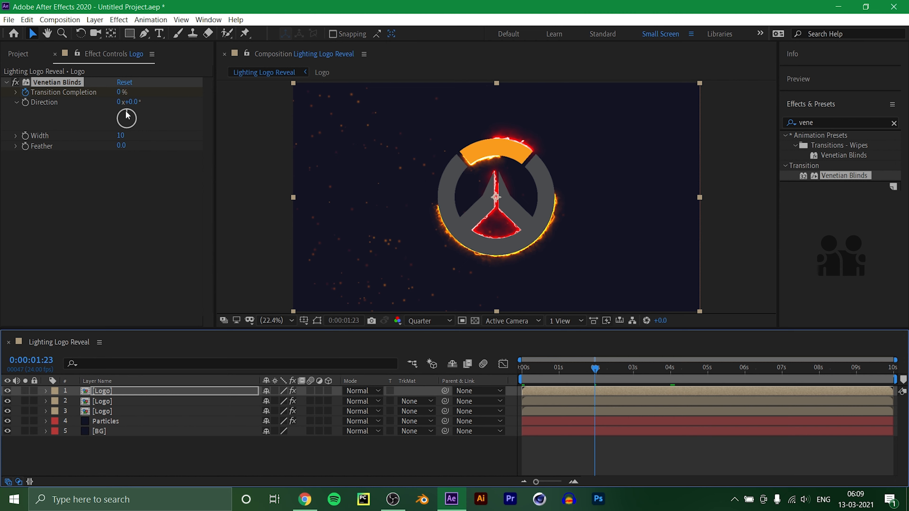
{"action": "left_click", "coordinate": [122, 93]}
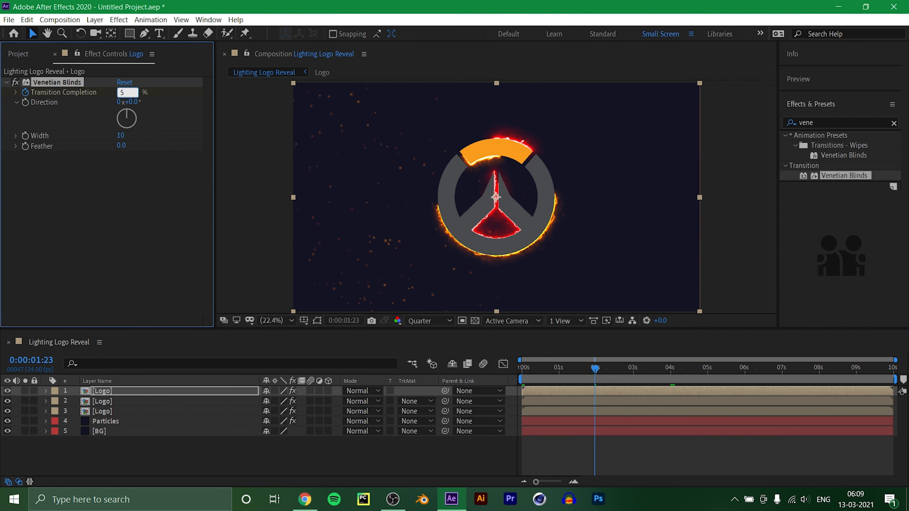
{"action": "type", "text": "50"}
{"action": "key", "text": "Return"}
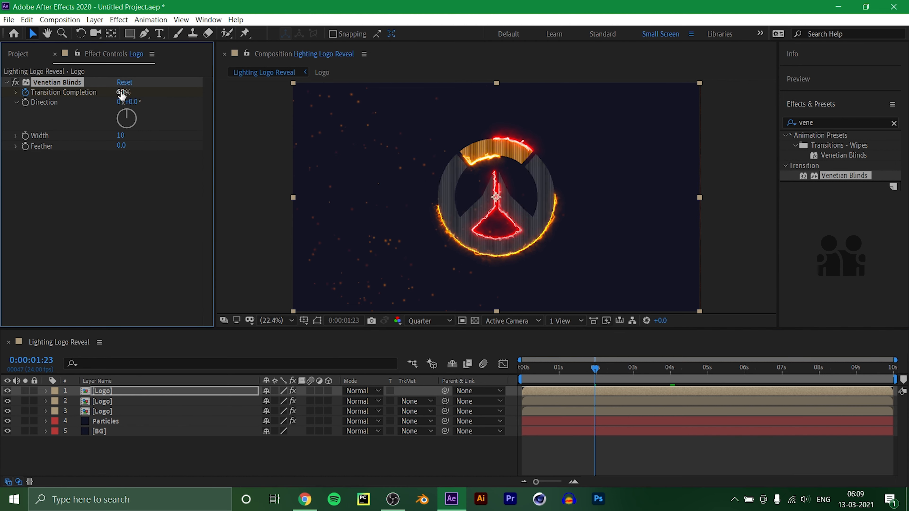
Keyframe the plain logo layer's Opacity at 17% at 0:00:01:23.
{"action": "left_click_drag", "start_coordinate": [595, 368], "coordinate": [589, 390]}
{"action": "key", "text": "Page_Down"}
{"action": "key", "text": "Page_Down"}
{"action": "key", "text": "Page_Down"}
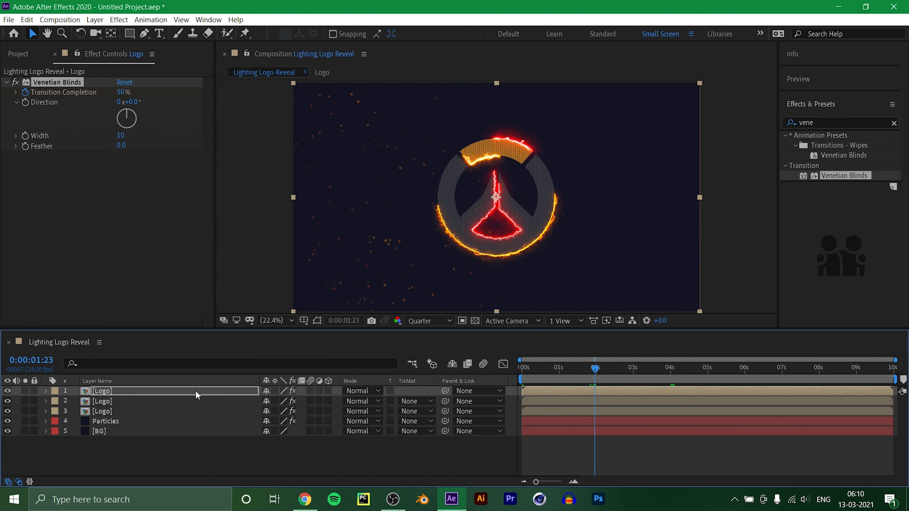
{"action": "key", "text": "t"}
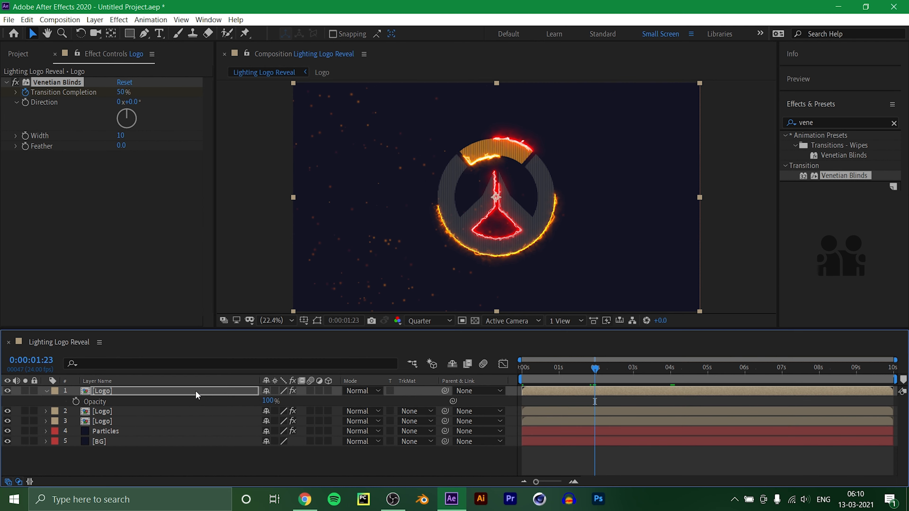
{"action": "left_click", "coordinate": [76, 401]}
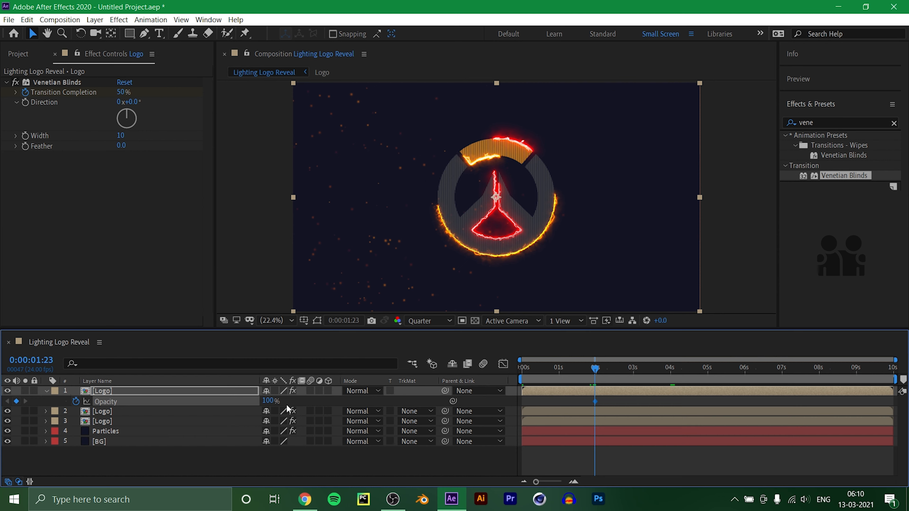
{"action": "left_click_drag", "start_coordinate": [269, 402], "coordinate": [224, 404]}
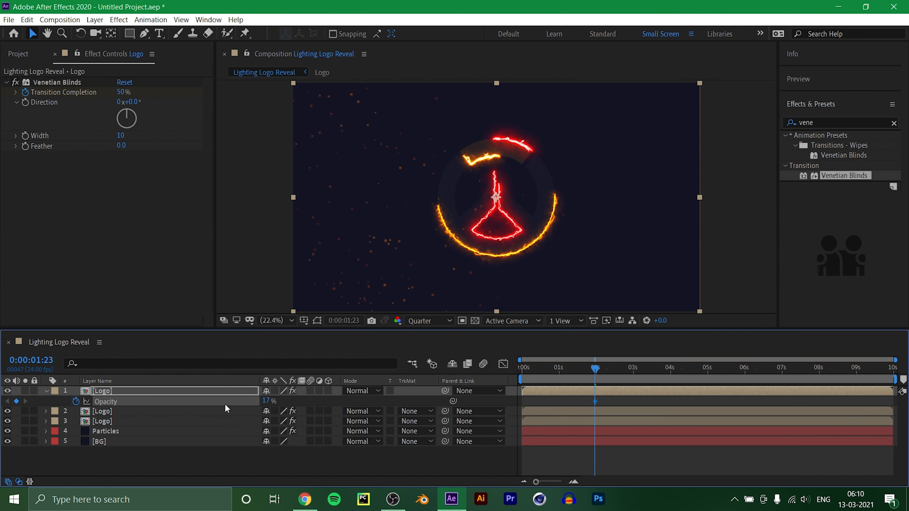
Raise the plain logo's Opacity at the 4-second mark, and move its first opacity keyframe slightly earlier.
{"action": "left_click_drag", "start_coordinate": [596, 371], "coordinate": [670, 390]}
{"action": "left_click_drag", "start_coordinate": [265, 400], "coordinate": [411, 402]}
{"action": "left_click_drag", "start_coordinate": [641, 366], "coordinate": [582, 402]}
{"action": "left_click_drag", "start_coordinate": [576, 370], "coordinate": [461, 388]}
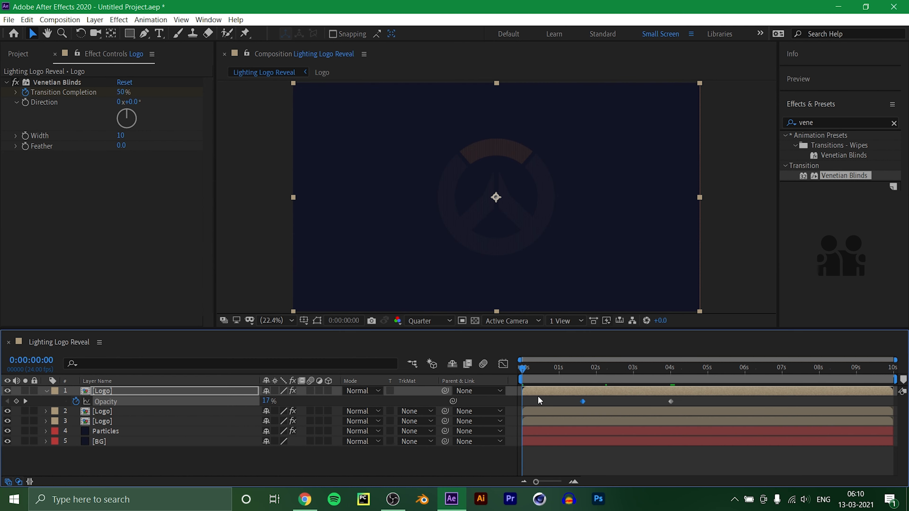
Keyframe the plain logo's Opacity at 0% on the first frame, and move the middle opacity keyframe just past the 2-second mark.
{"action": "left_click_drag", "start_coordinate": [266, 401], "coordinate": [173, 425]}
{"action": "key", "text": "space"}
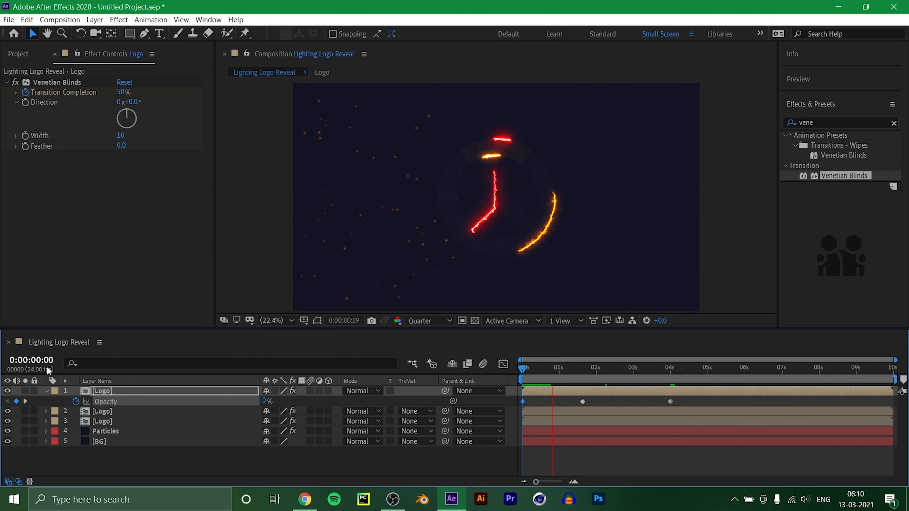
{"action": "left_click_drag", "start_coordinate": [583, 401], "coordinate": [602, 401]}
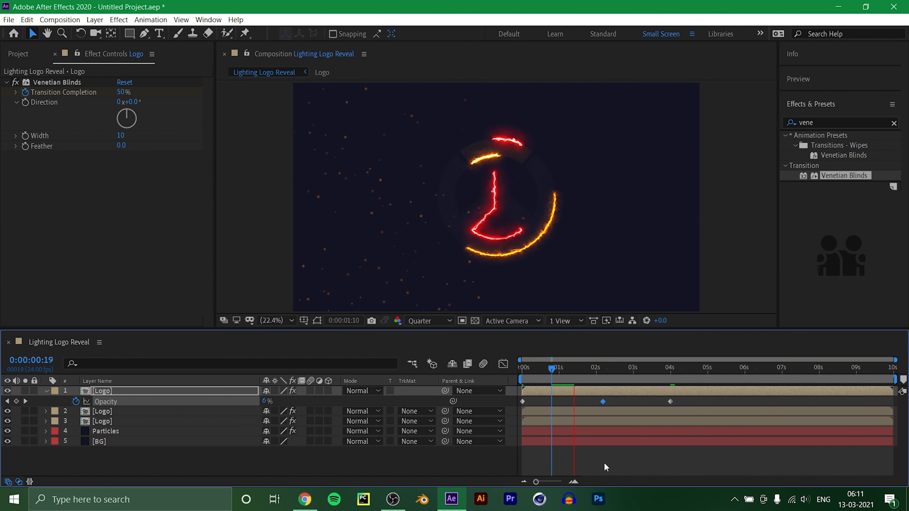
{"action": "key", "text": "space"}
Keyframe the plain logo's Opacity at 0% at 0:00:01:21, preview the fade-in, and collapse the layer's properties.
{"action": "left_click_drag", "start_coordinate": [267, 401], "coordinate": [218, 406]}
{"action": "left_click", "coordinate": [633, 453]}
{"action": "key", "text": "space"}
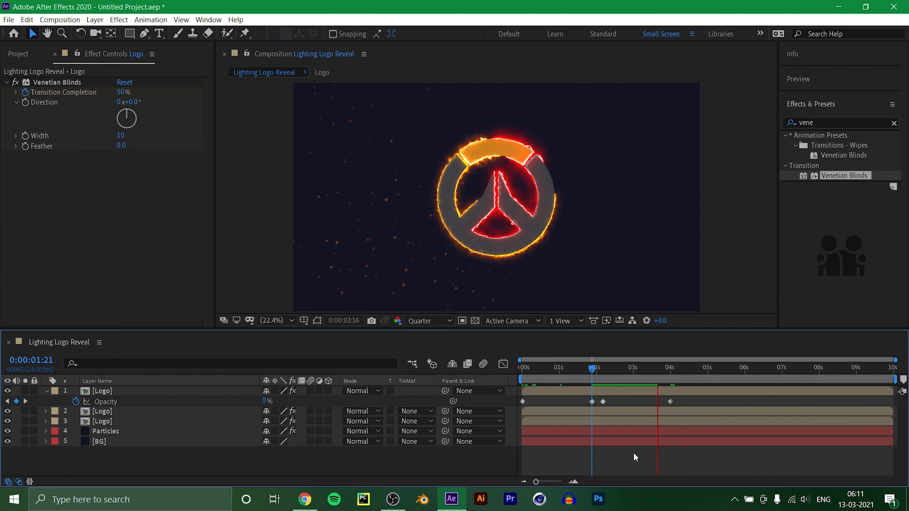
{"action": "left_click", "coordinate": [105, 390]}
{"action": "key", "text": "u"}
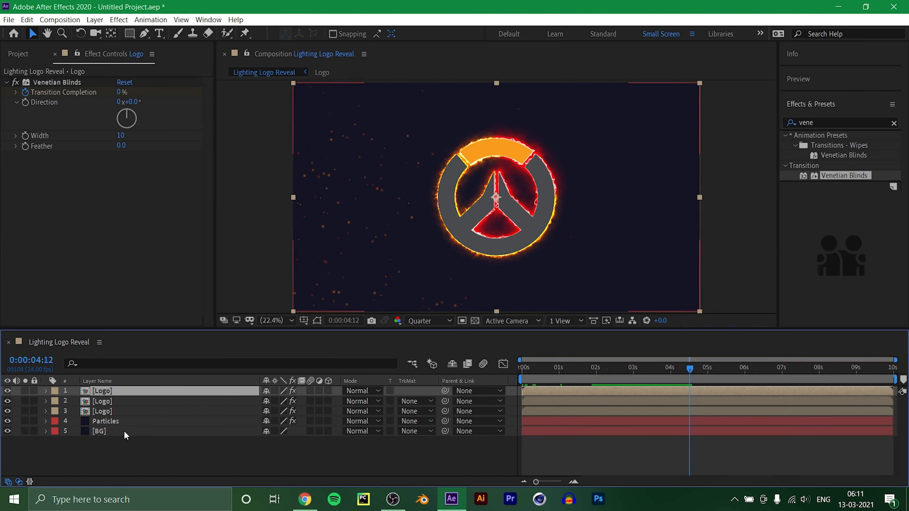
{"action": "left_click", "coordinate": [124, 449]}
Start Core Size keyframes at 0:00:01:23 for the Saber effect on both the orange and the red outline layers.
{"action": "left_click", "coordinate": [108, 400]}
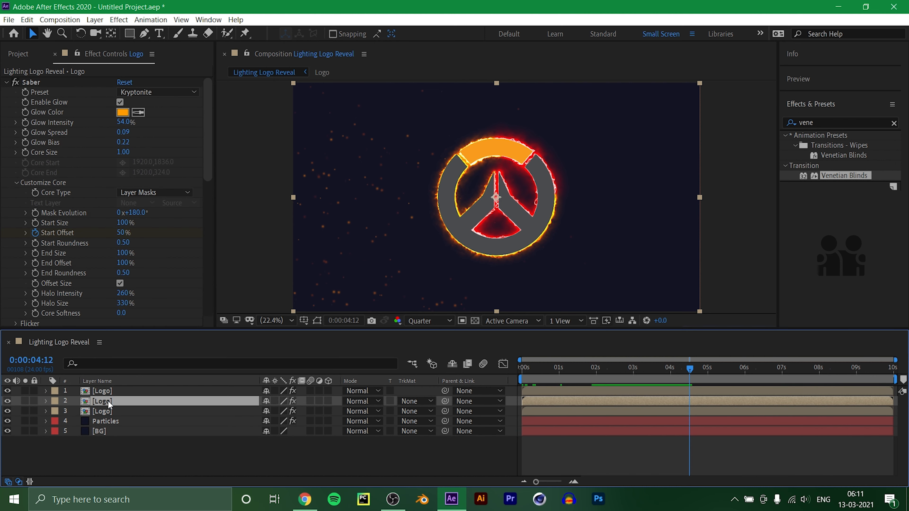
{"action": "left_click_drag", "start_coordinate": [690, 368], "coordinate": [596, 376]}
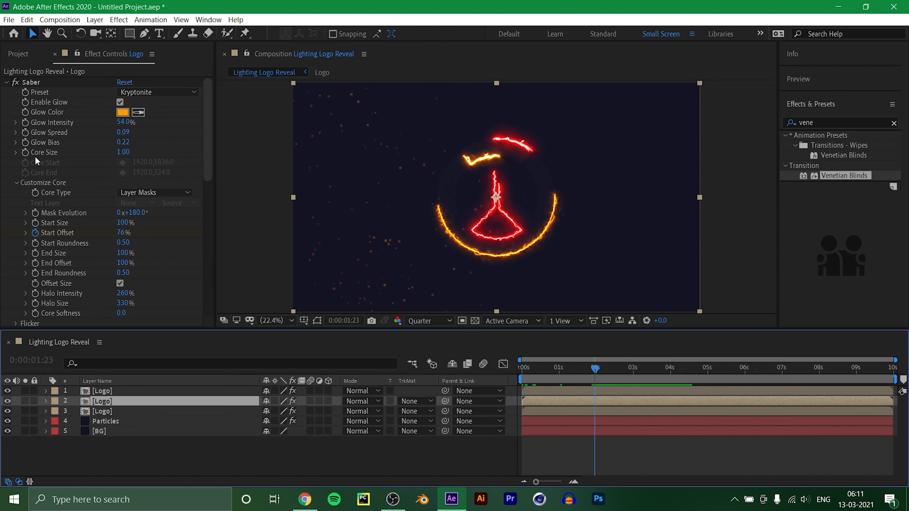
{"action": "left_click", "coordinate": [26, 152]}
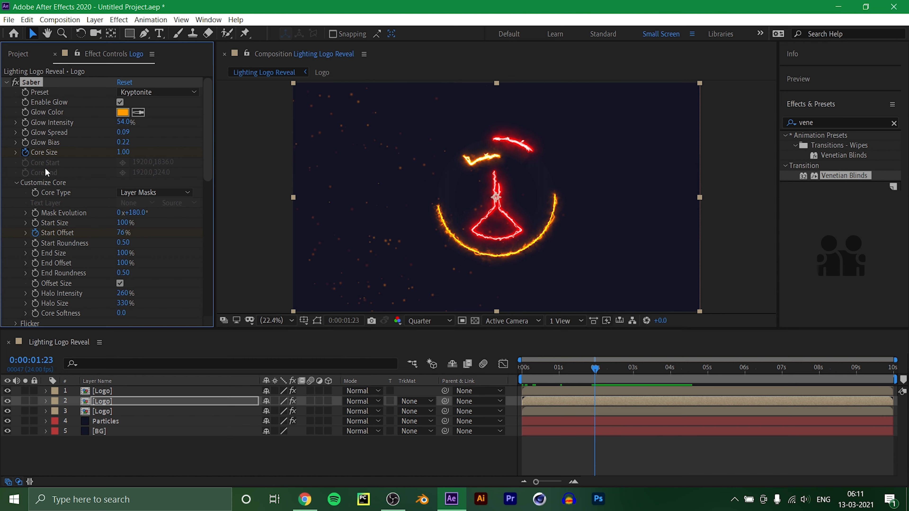
{"action": "left_click", "coordinate": [160, 411]}
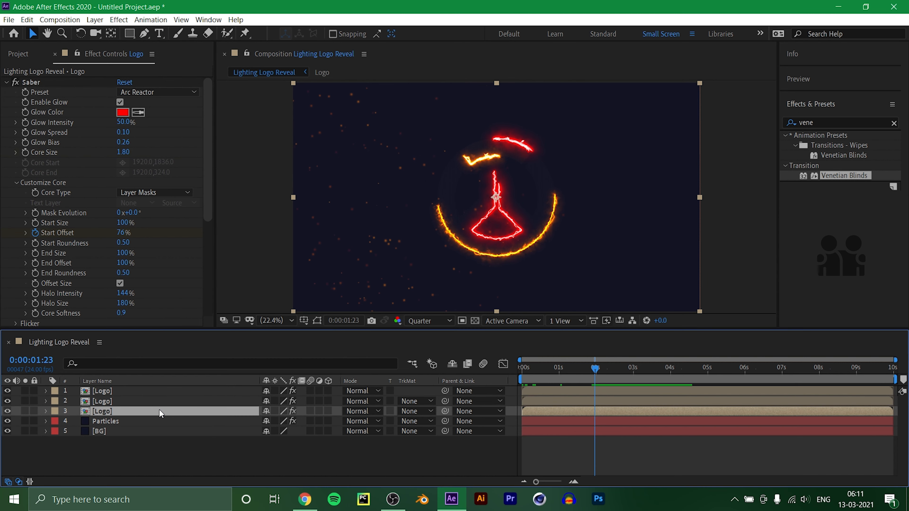
{"action": "left_click", "coordinate": [26, 151]}
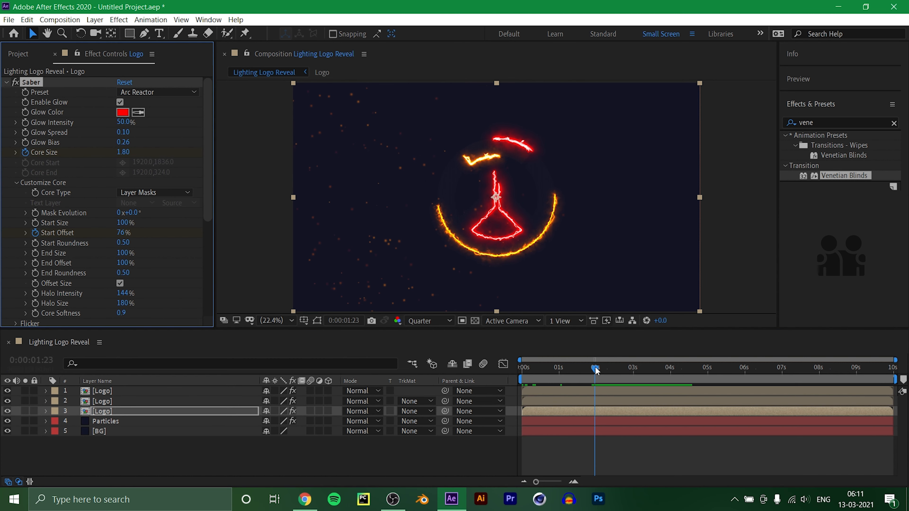
Keyframe the Saber Core Size at 0 at 0:00:03:23 on both the red and the orange outline layers.
{"action": "left_click_drag", "start_coordinate": [596, 370], "coordinate": [669, 392]}
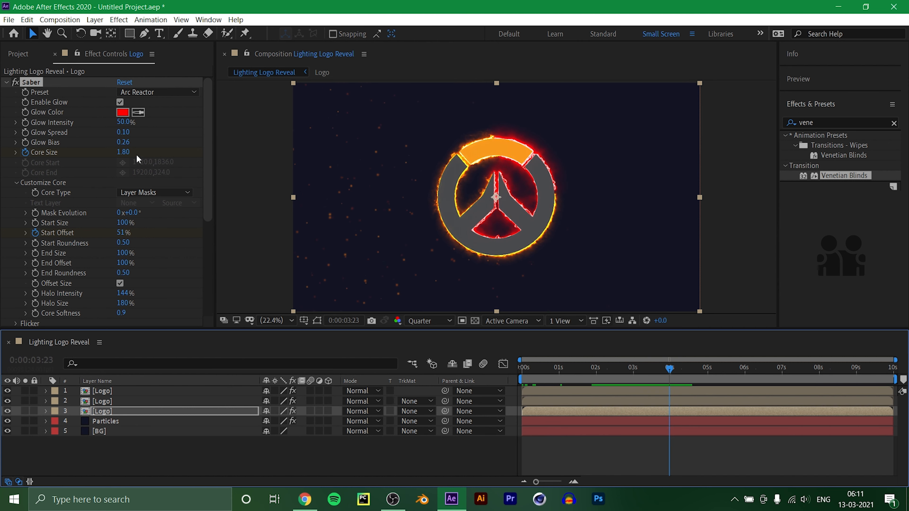
{"action": "left_click_drag", "start_coordinate": [125, 152], "coordinate": [75, 151]}
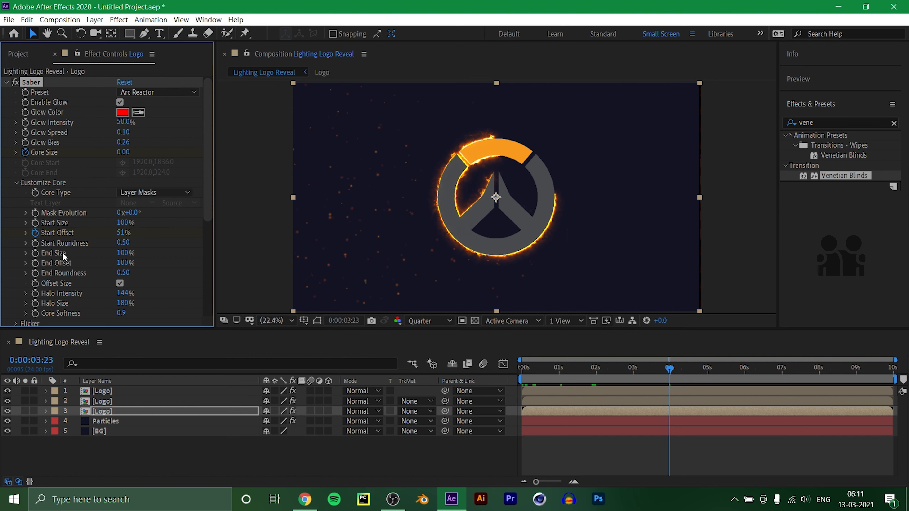
{"action": "left_click", "coordinate": [100, 401]}
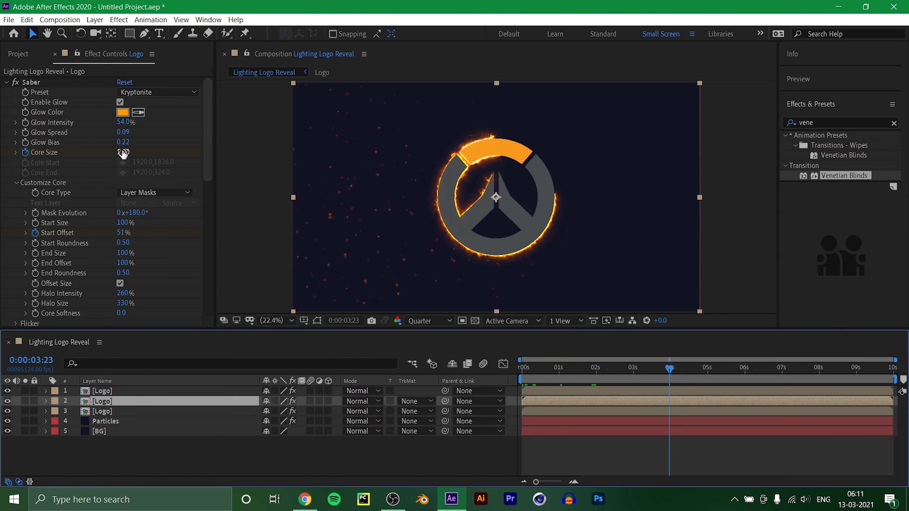
{"action": "left_click_drag", "start_coordinate": [122, 151], "coordinate": [33, 151]}
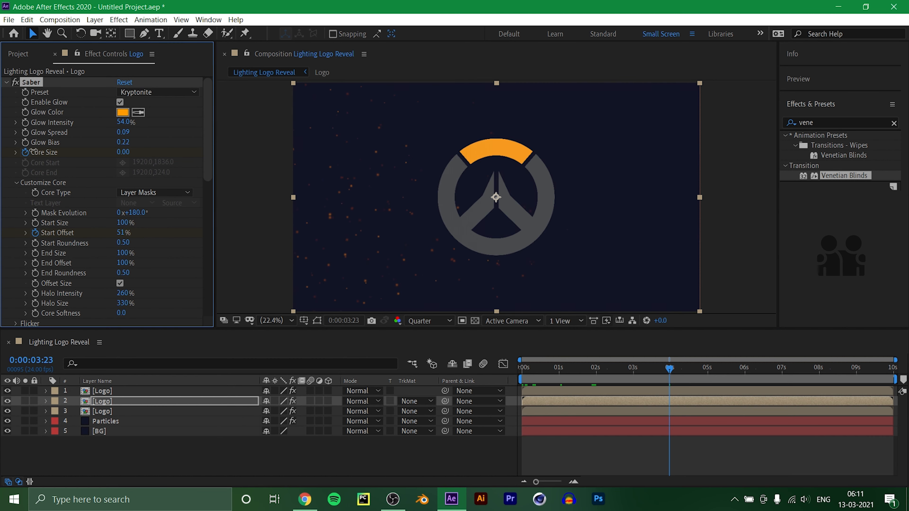
{"action": "left_click", "coordinate": [201, 451]}
Set the plain logo's Venetian Blinds Width to 20 and Direction to -45°.
{"action": "mouse_move", "coordinate": [668, 372]}
{"action": "left_mouse_down"}
{"action": "mouse_move", "coordinate": [613, 385]}
{"action": "mouse_move", "coordinate": [624, 369]}
{"action": "mouse_move", "coordinate": [655, 368]}
{"action": "left_mouse_up"}
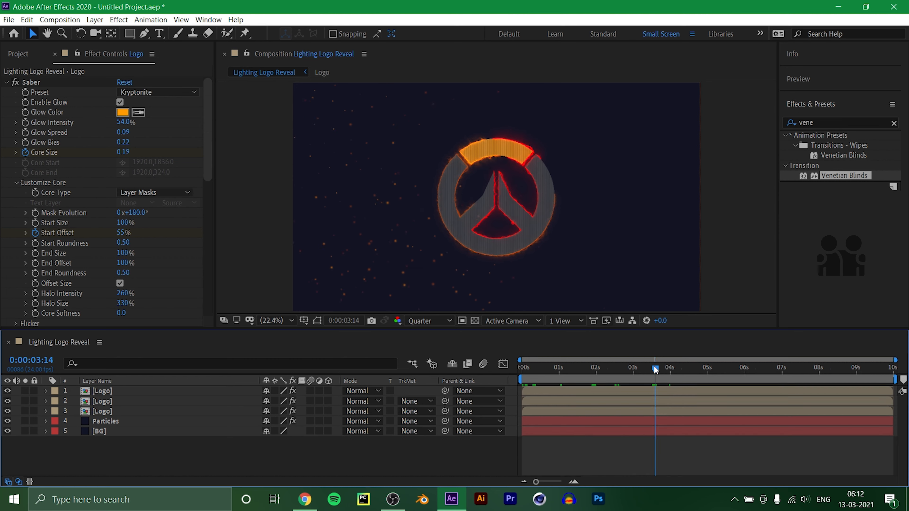
{"action": "left_click", "coordinate": [107, 392]}
{"action": "left_click", "coordinate": [121, 136]}
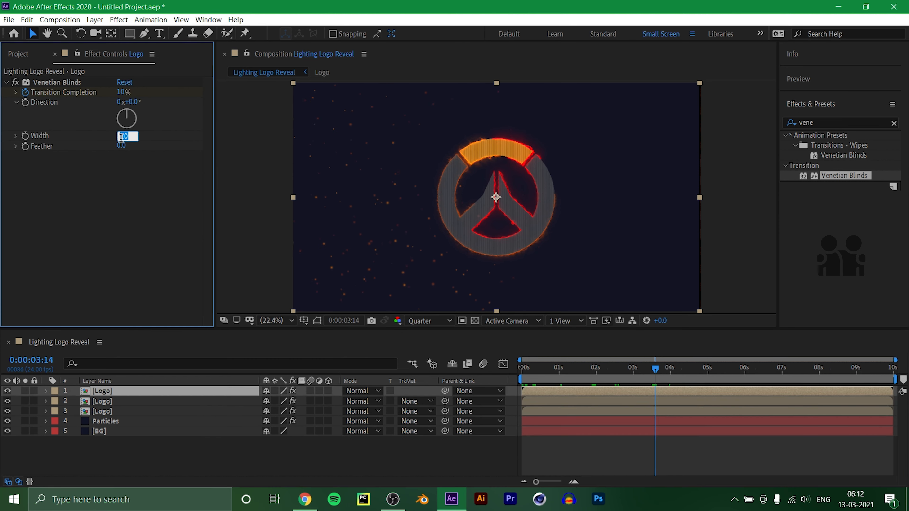
{"action": "type", "text": "20"}
{"action": "key", "text": "Return"}
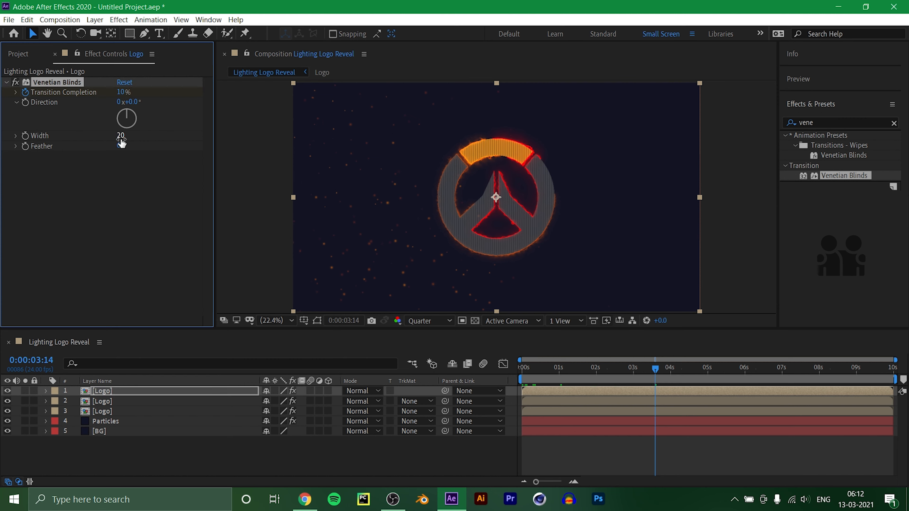
{"action": "left_click", "coordinate": [131, 101]}
{"action": "type", "text": "4"}
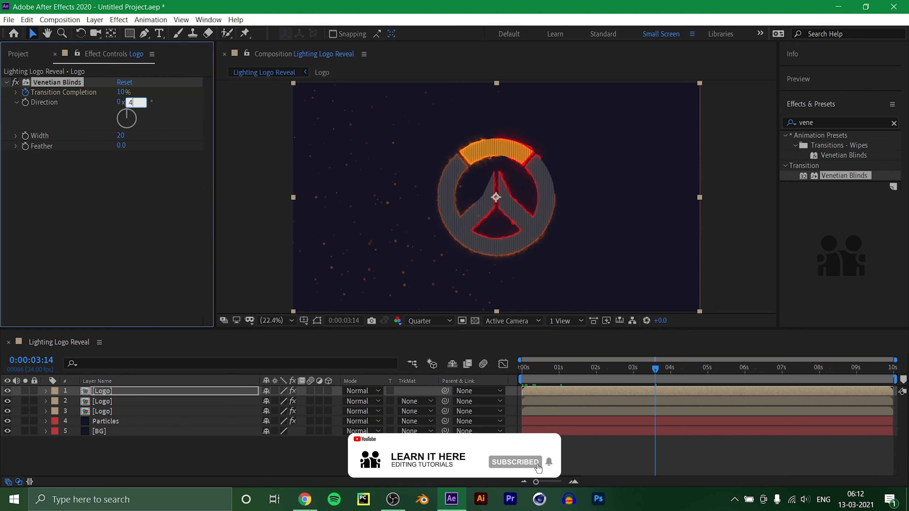
{"action": "type", "text": "5"}
{"action": "key", "text": "Return"}
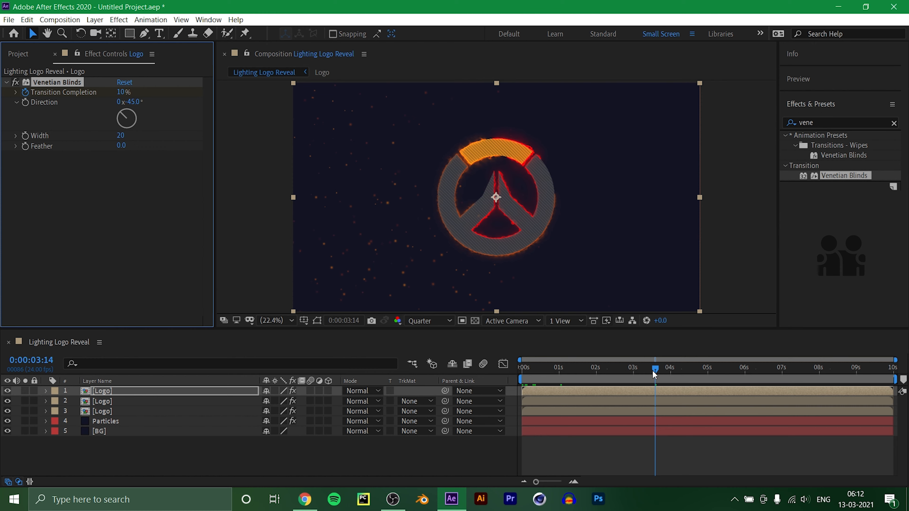
Show the keyframes of all three Logo layers, apply Easy Ease to every one, and collapse the layers again.
{"action": "left_click_drag", "start_coordinate": [653, 372], "coordinate": [116, 415]}
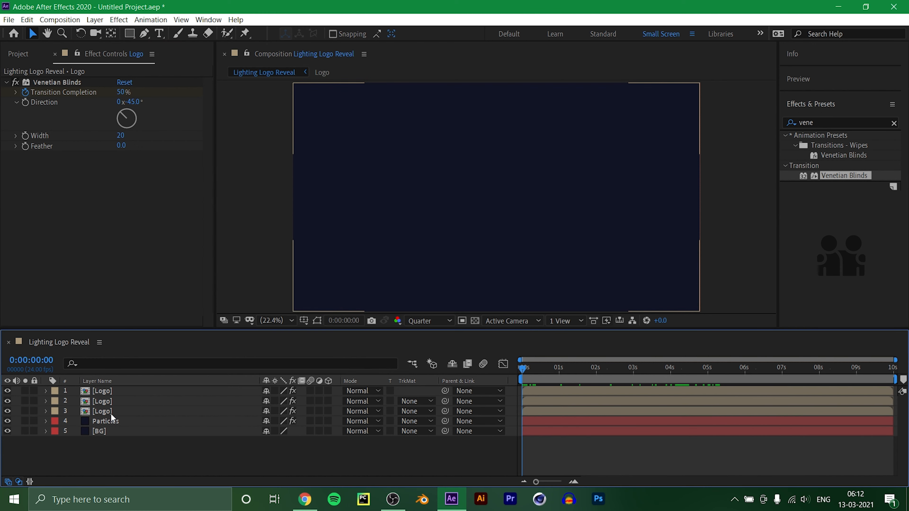
{"action": "left_click", "coordinate": [111, 413]}
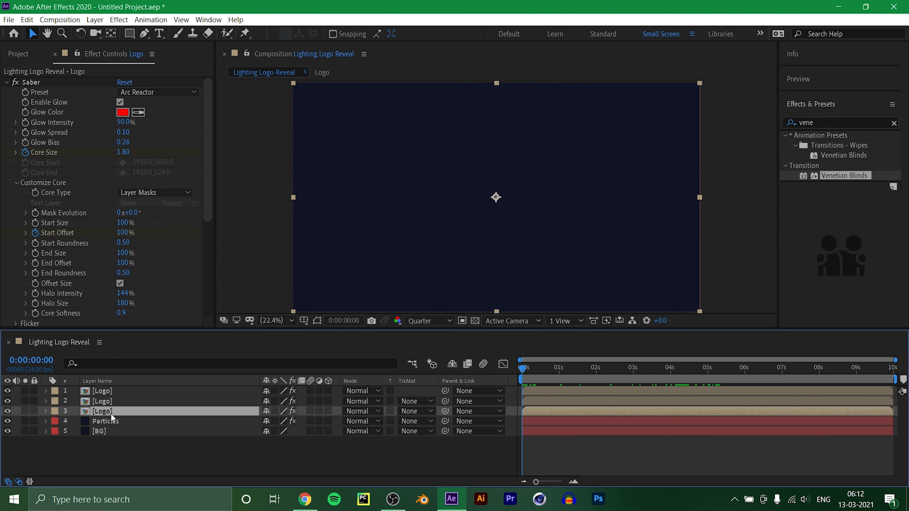
{"action": "left_click", "coordinate": [111, 391], "text": "shift"}
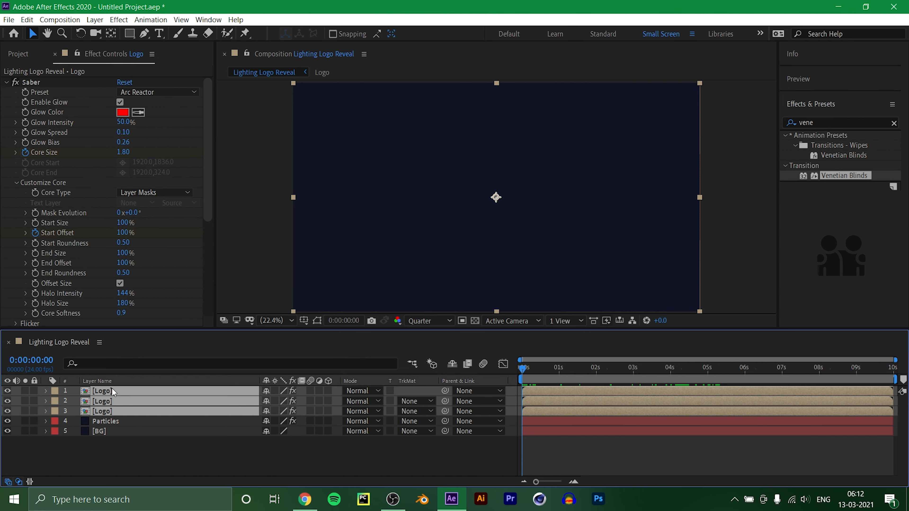
{"action": "key", "text": "u"}
{"action": "scroll", "coordinate": [112, 387], "scroll_direction": "down", "scroll_amount": 5}
{"action": "scroll", "coordinate": [591, 453], "scroll_direction": "down", "scroll_amount": 5}
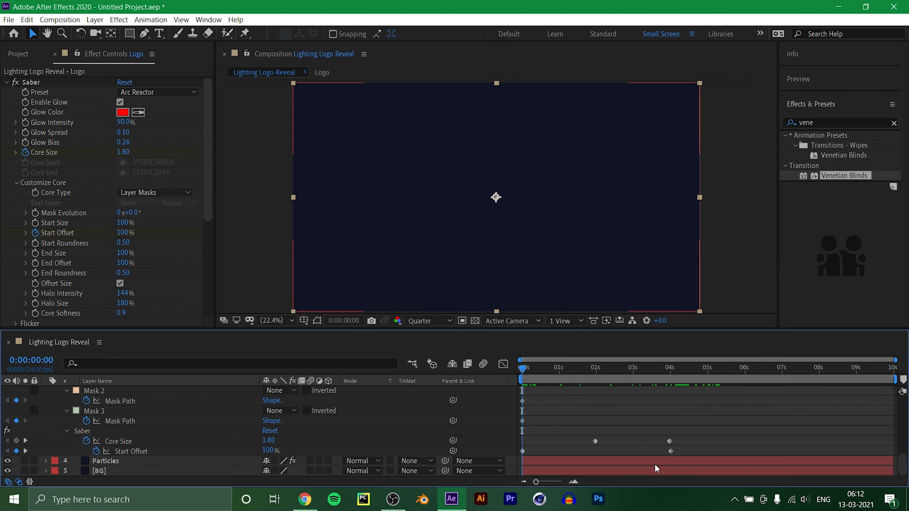
{"action": "left_click_drag", "start_coordinate": [713, 452], "coordinate": [500, 368]}
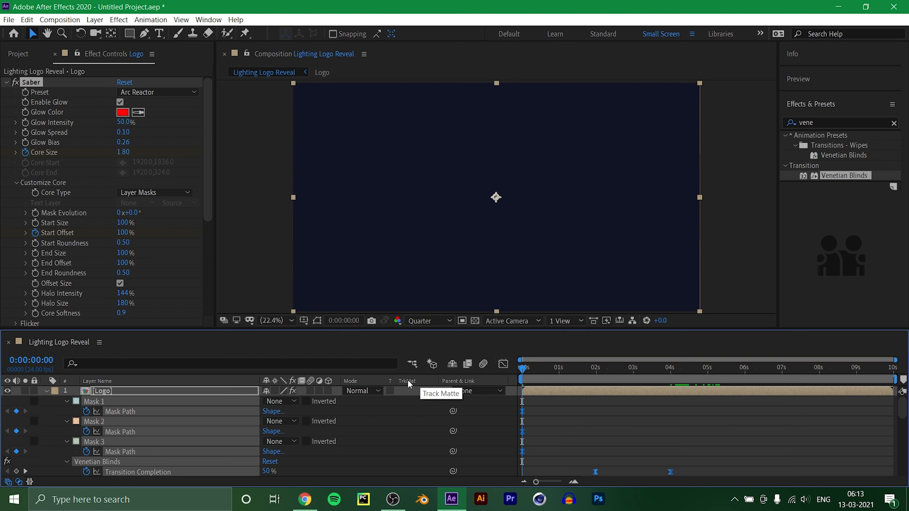
{"action": "key", "text": "u"}
Pre-compose the three Logo layers into a new composition named Logo Animation, moving all attributes into it.
{"action": "right_click", "coordinate": [130, 410]}
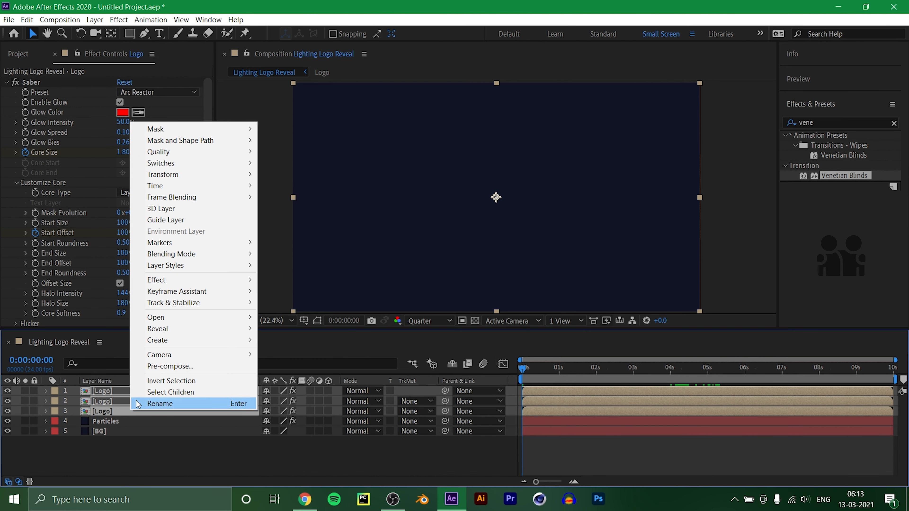
{"action": "left_click", "coordinate": [132, 446]}
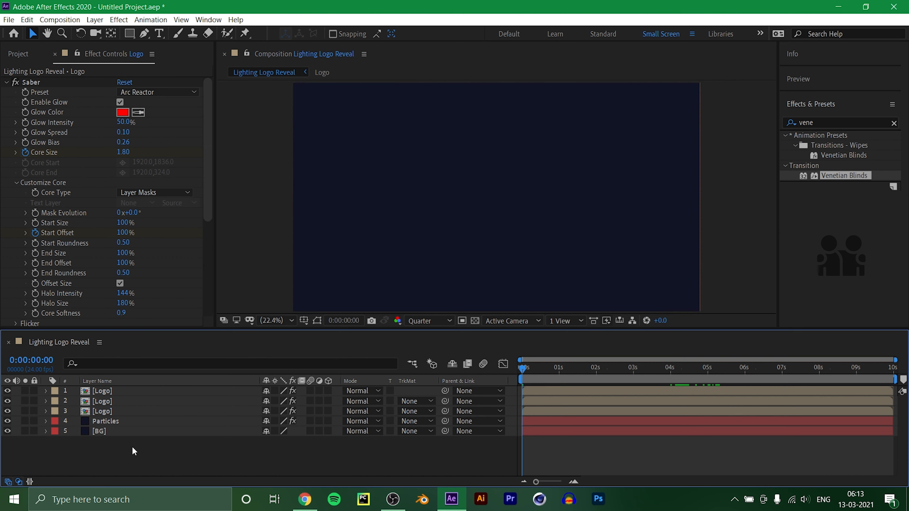
{"action": "left_click", "coordinate": [132, 412]}
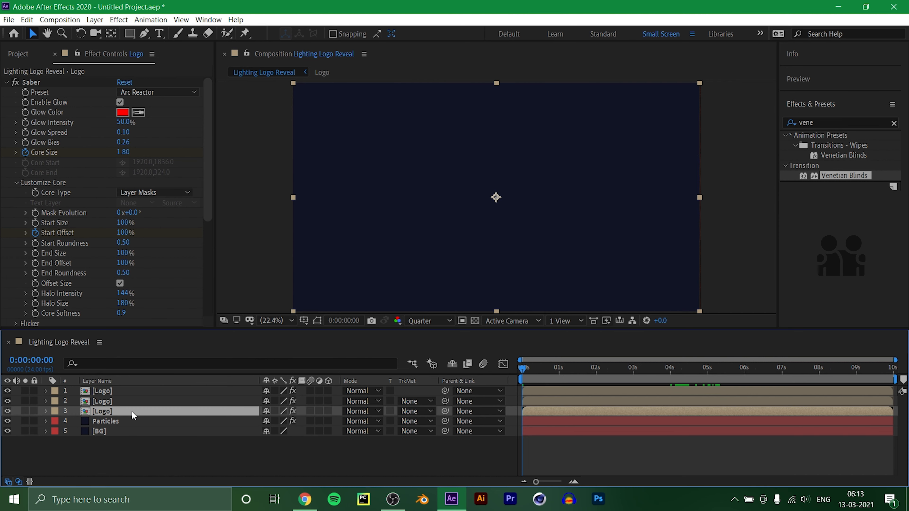
{"action": "left_click", "coordinate": [118, 391], "text": "shift"}
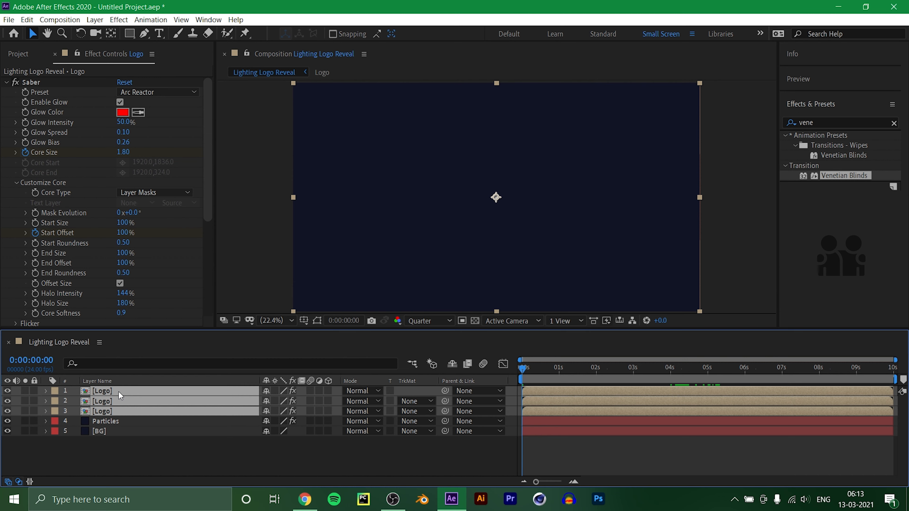
{"action": "right_click", "coordinate": [119, 392]}
{"action": "left_click", "coordinate": [162, 348]}
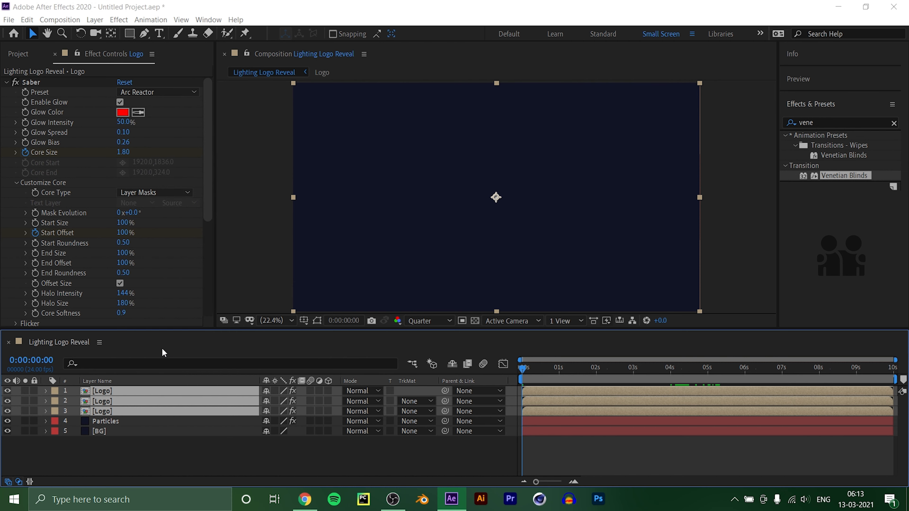
{"action": "type", "text": "Logo Animation"}
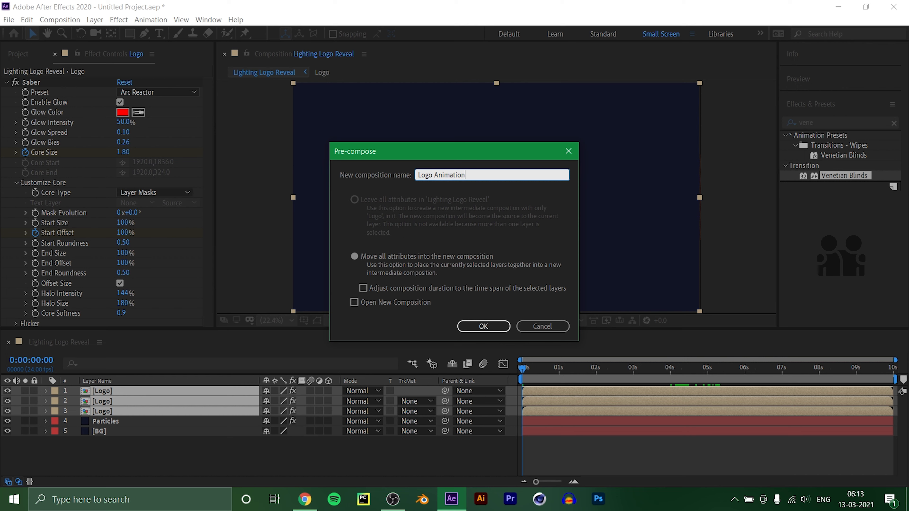
{"action": "left_click", "coordinate": [491, 330]}
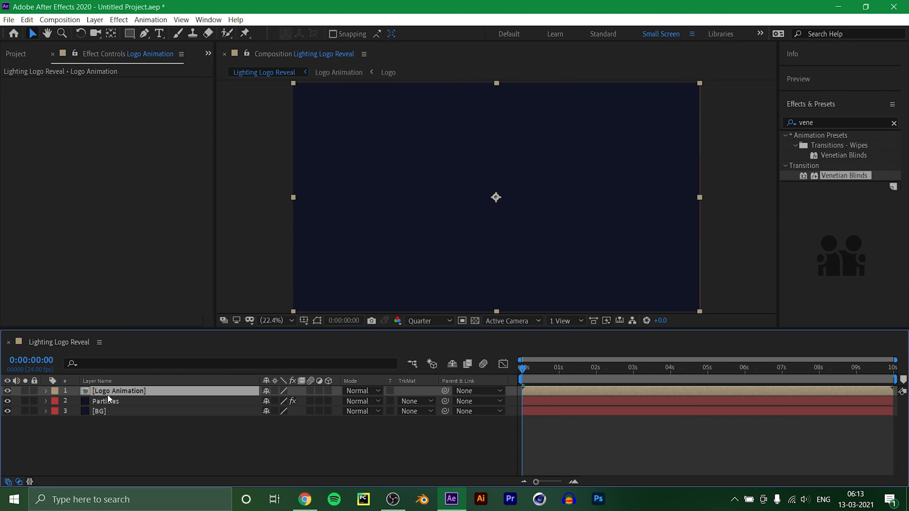
Keyframe the Logo Animation layer's Scale at 250% on the first frame and at 100% at 0:00:02:23.
{"action": "key", "text": "s"}
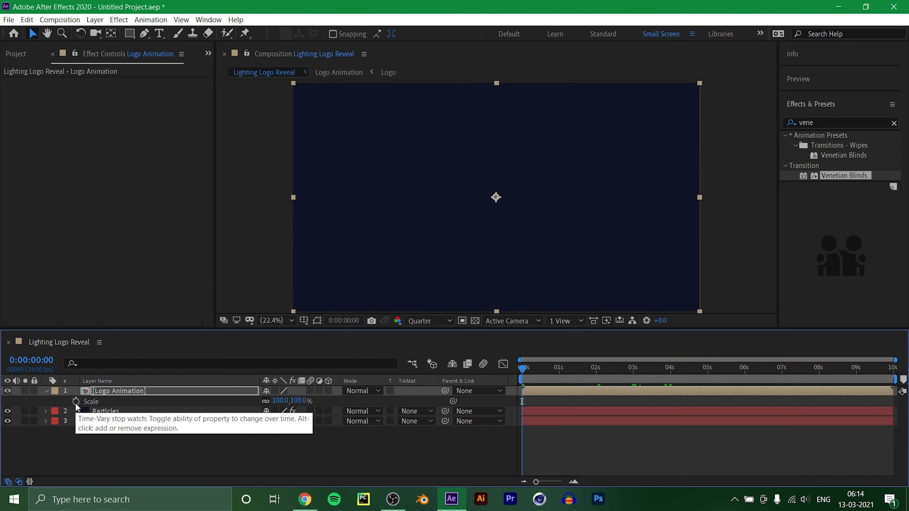
{"action": "left_click", "coordinate": [76, 404]}
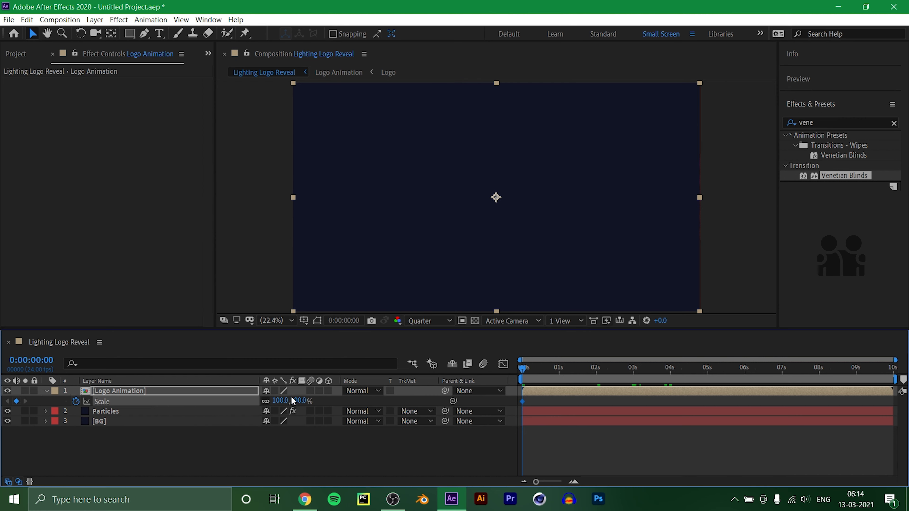
{"action": "left_click", "coordinate": [299, 401]}
{"action": "type", "text": "250"}
{"action": "key", "text": "Return"}
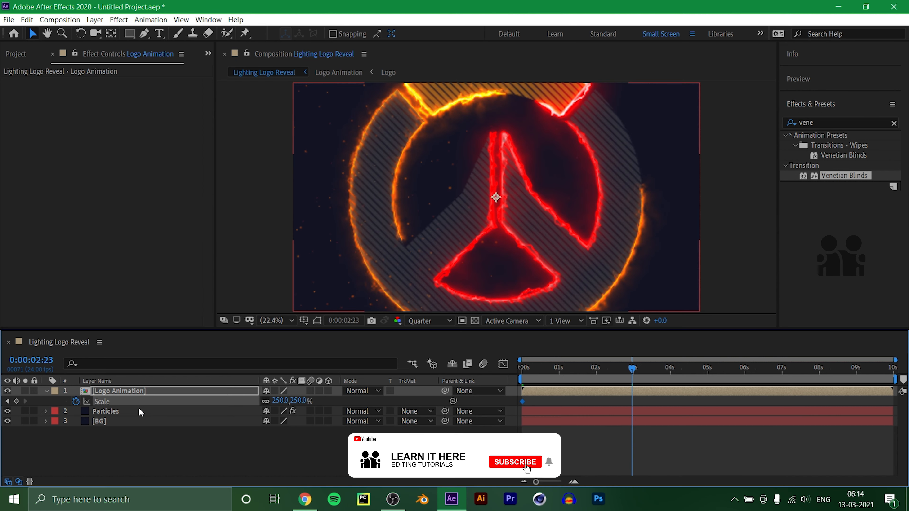
{"action": "left_click", "coordinate": [300, 401]}
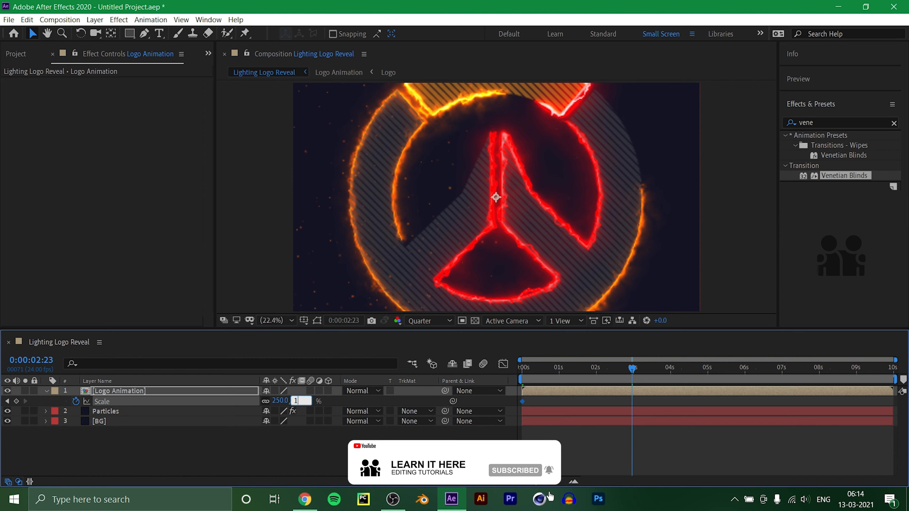
{"action": "type", "text": "100"}
{"action": "key", "text": "Return"}
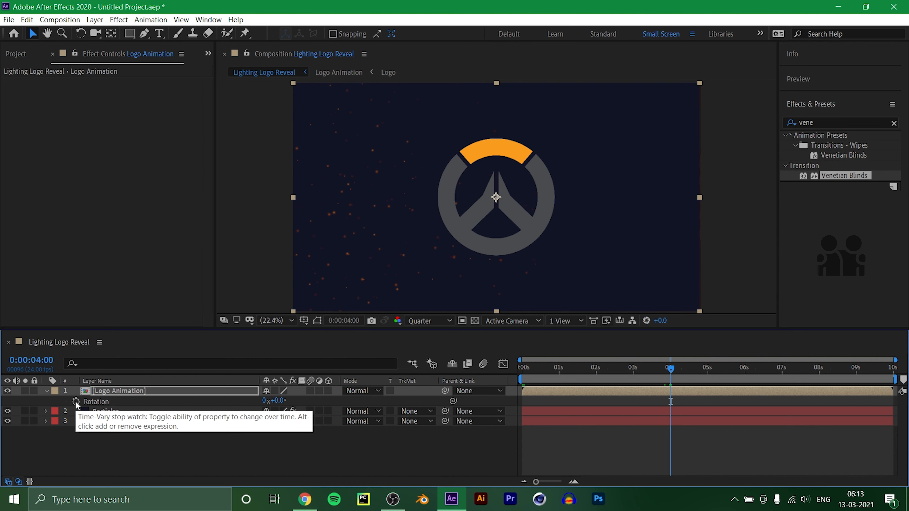
Keyframe the Logo Animation layer's Rotation at 0° at 0:00:04:00 and 0:00:02:23, and at -45° on the first frame.
{"action": "left_click", "coordinate": [76, 401]}
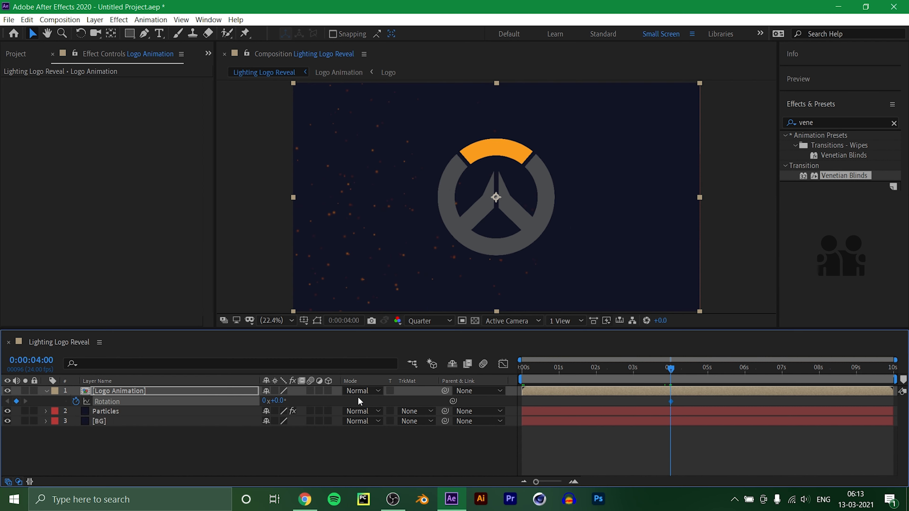
{"action": "left_click_drag", "start_coordinate": [666, 369], "coordinate": [632, 376]}
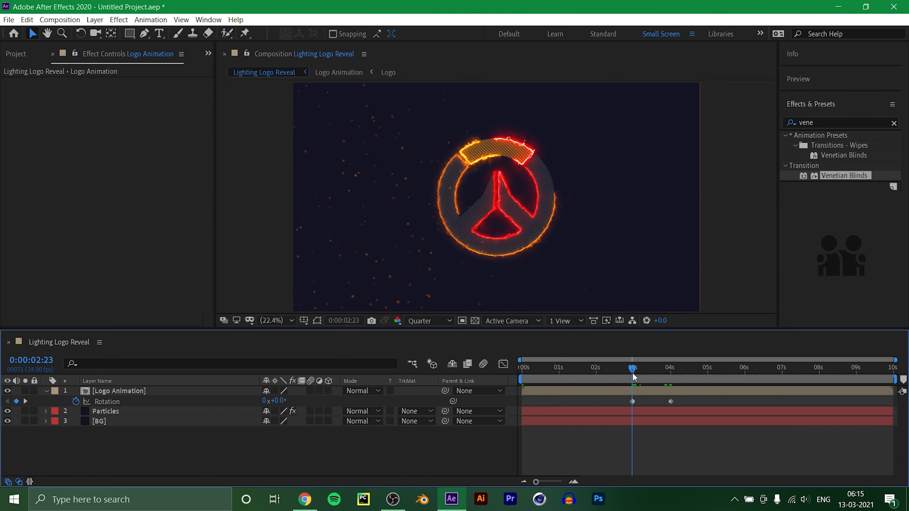
{"action": "left_click_drag", "start_coordinate": [623, 370], "coordinate": [469, 386]}
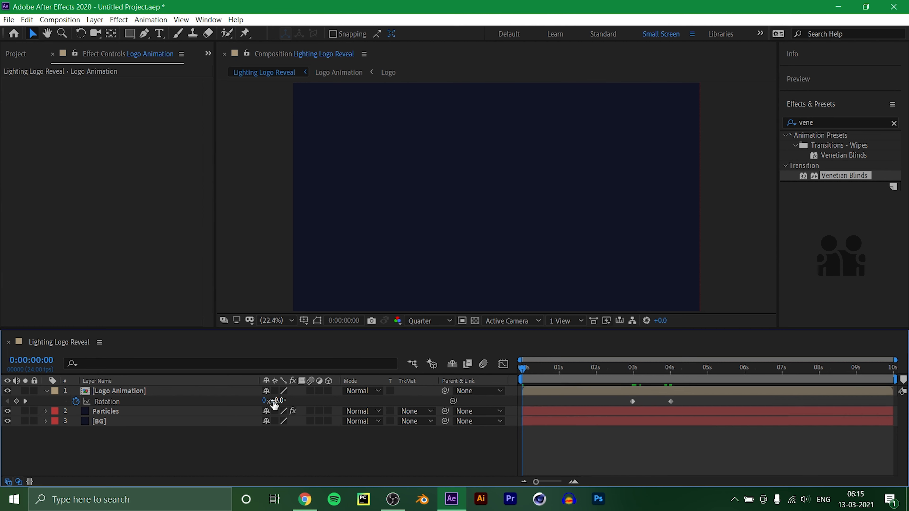
{"action": "left_click", "coordinate": [274, 401]}
{"action": "type", "text": "-45"}
{"action": "key", "text": "Return"}
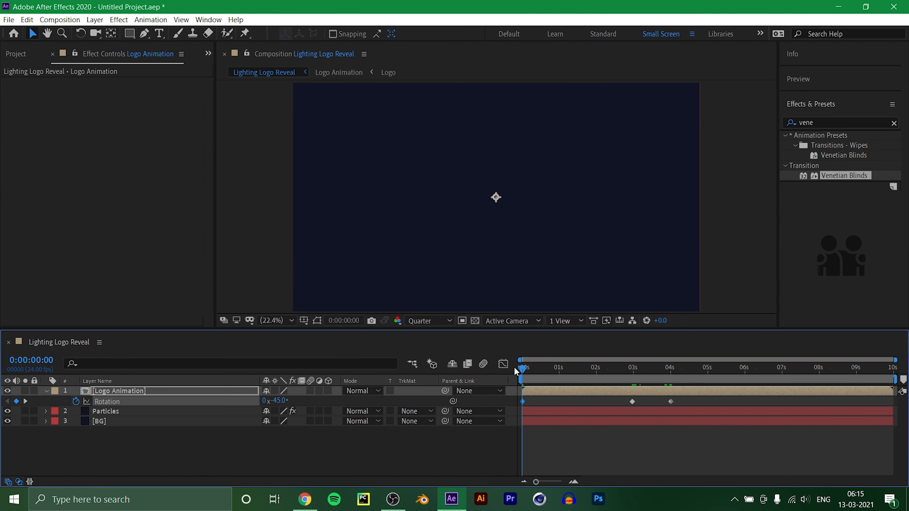
Apply Easy Ease to all Rotation and Scale keyframes of the Logo Animation layer.
{"action": "left_click", "coordinate": [545, 368]}
{"action": "left_click_drag", "start_coordinate": [561, 377], "coordinate": [796, 385]}
{"action": "left_click_drag", "start_coordinate": [744, 401], "coordinate": [515, 407]}
{"action": "key", "text": "F9"}
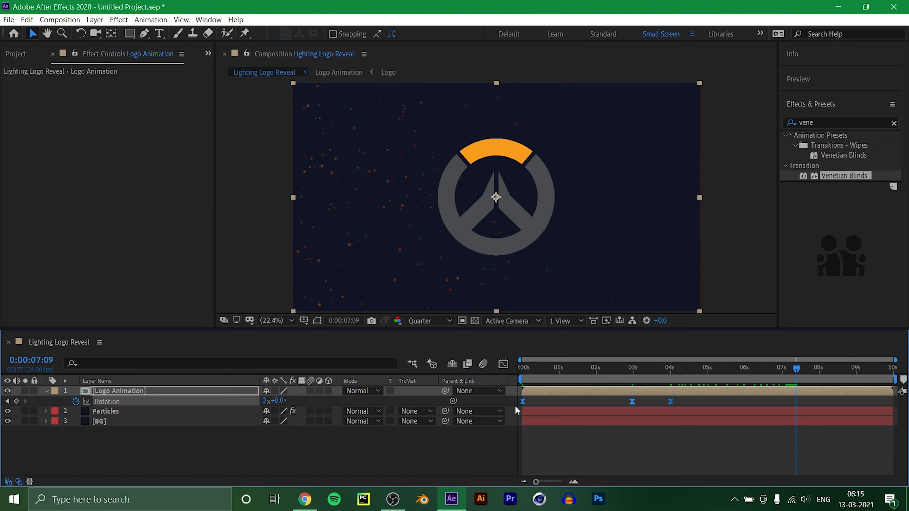
{"action": "key", "text": "s"}
{"action": "left_click_drag", "start_coordinate": [654, 399], "coordinate": [445, 405]}
{"action": "key", "text": "F9"}
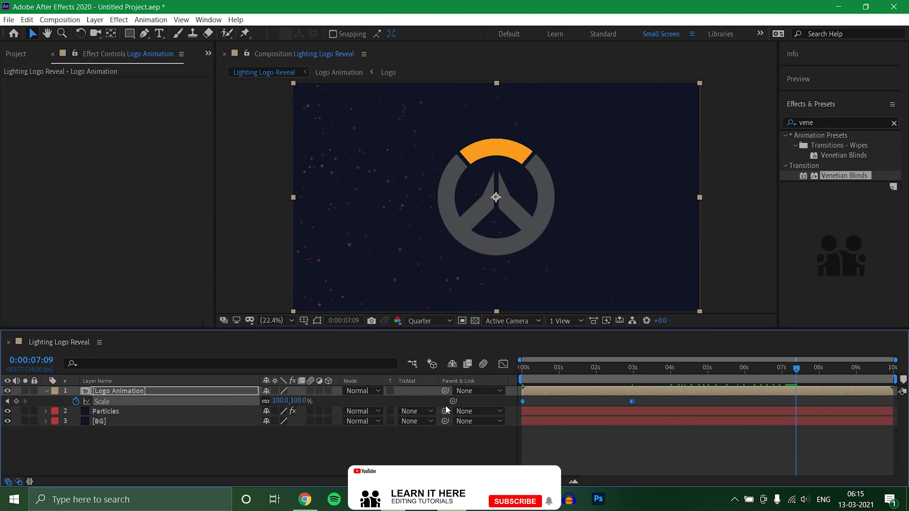
Show all keyframed properties of the Logo Animation layer to check their easing, and collapse the layer again.
{"action": "left_click", "coordinate": [315, 440]}
{"action": "left_click", "coordinate": [186, 391]}
{"action": "key", "text": "u"}
{"action": "key", "text": "u"}
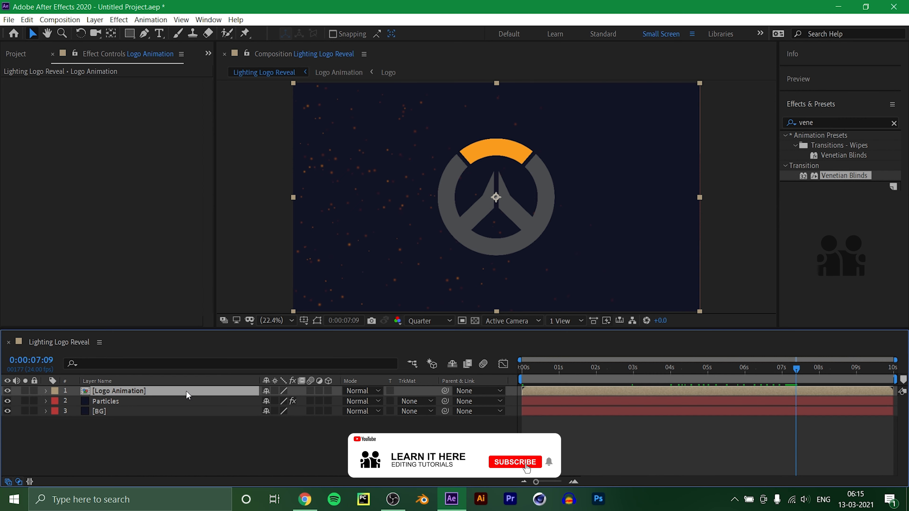
{"action": "left_click", "coordinate": [379, 452]}
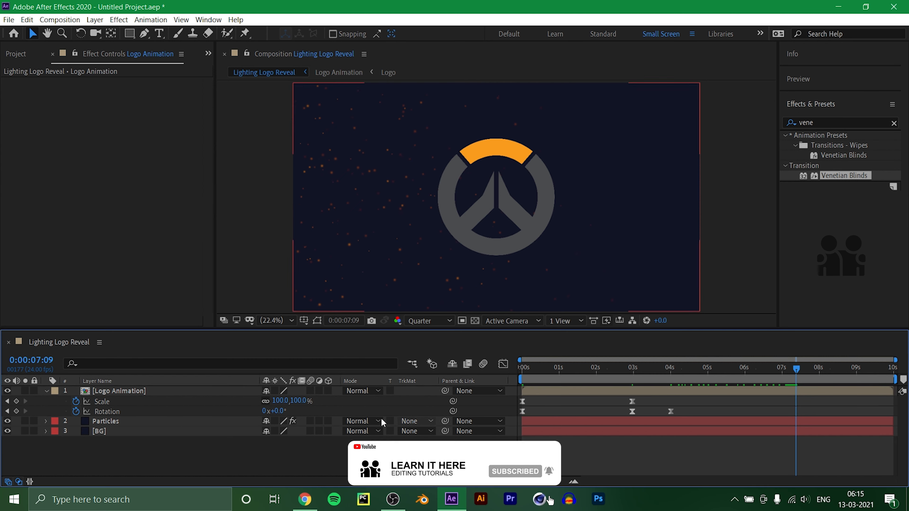
{"action": "left_click", "coordinate": [176, 391]}
{"action": "key", "text": "u"}
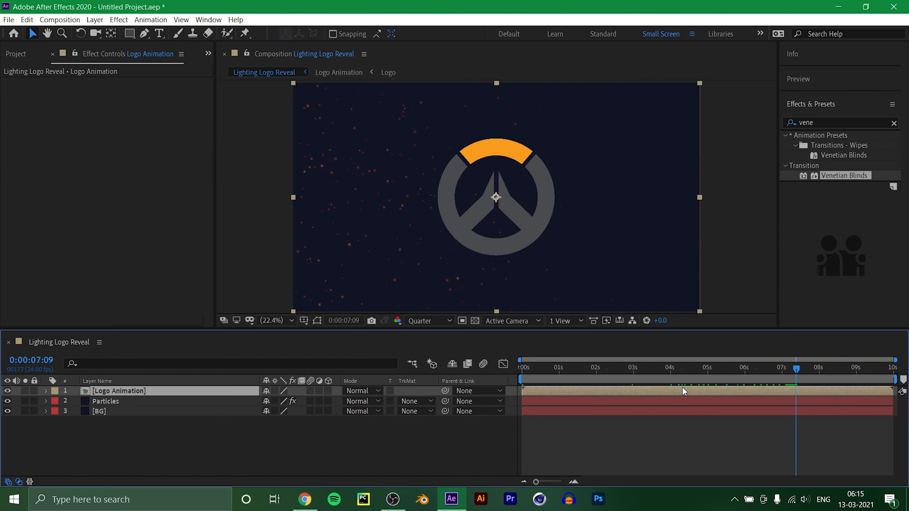
End the work area at 0:00:07:00 and enable motion blur for the Logo Animation layer and the composition.
{"action": "mouse_move", "coordinate": [795, 370]}
{"action": "left_mouse_down"}
{"action": "mouse_move", "coordinate": [761, 373]}
{"action": "mouse_move", "coordinate": [781, 376]}
{"action": "left_mouse_up"}
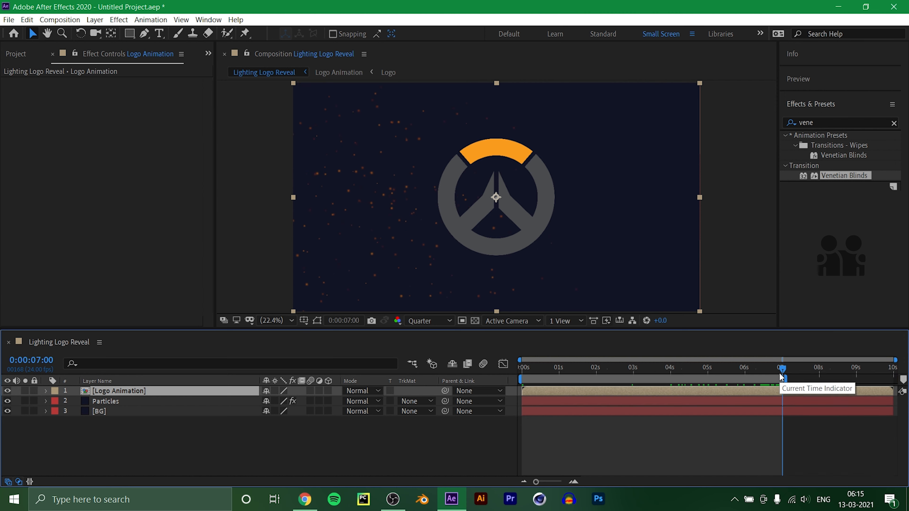
{"action": "left_click", "coordinate": [730, 454]}
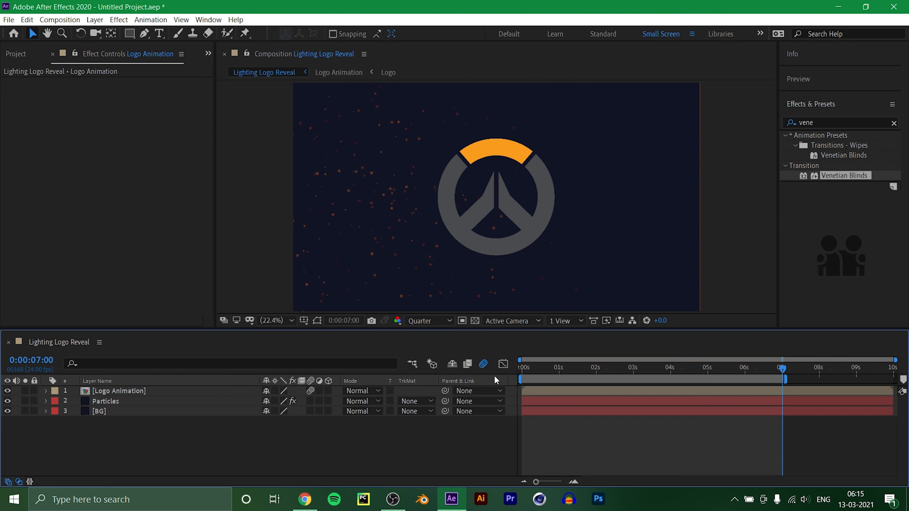
Preview the logo reveal from the first frame.
{"action": "left_click_drag", "start_coordinate": [533, 369], "coordinate": [519, 368]}
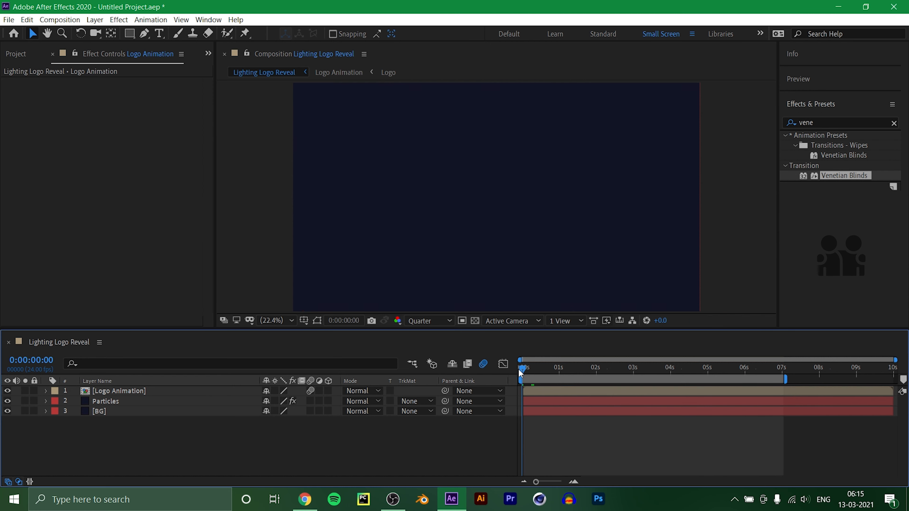
{"action": "key", "text": "space"}
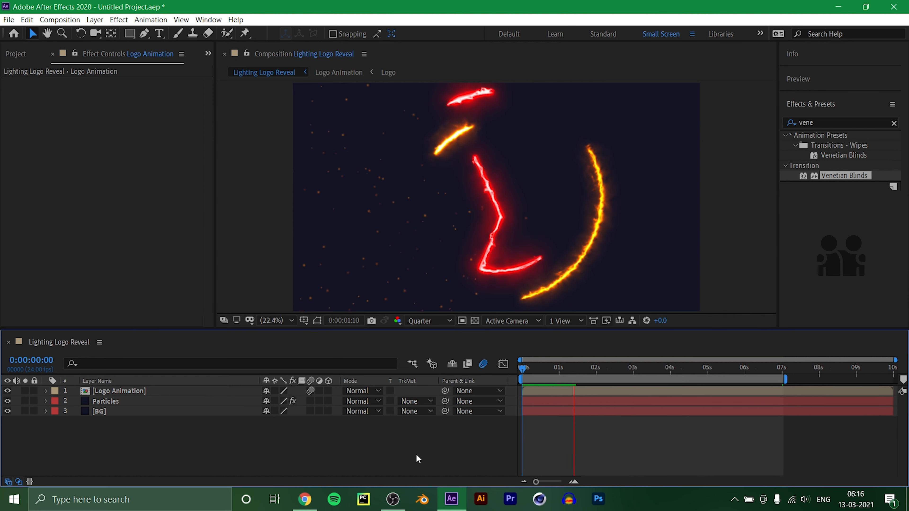